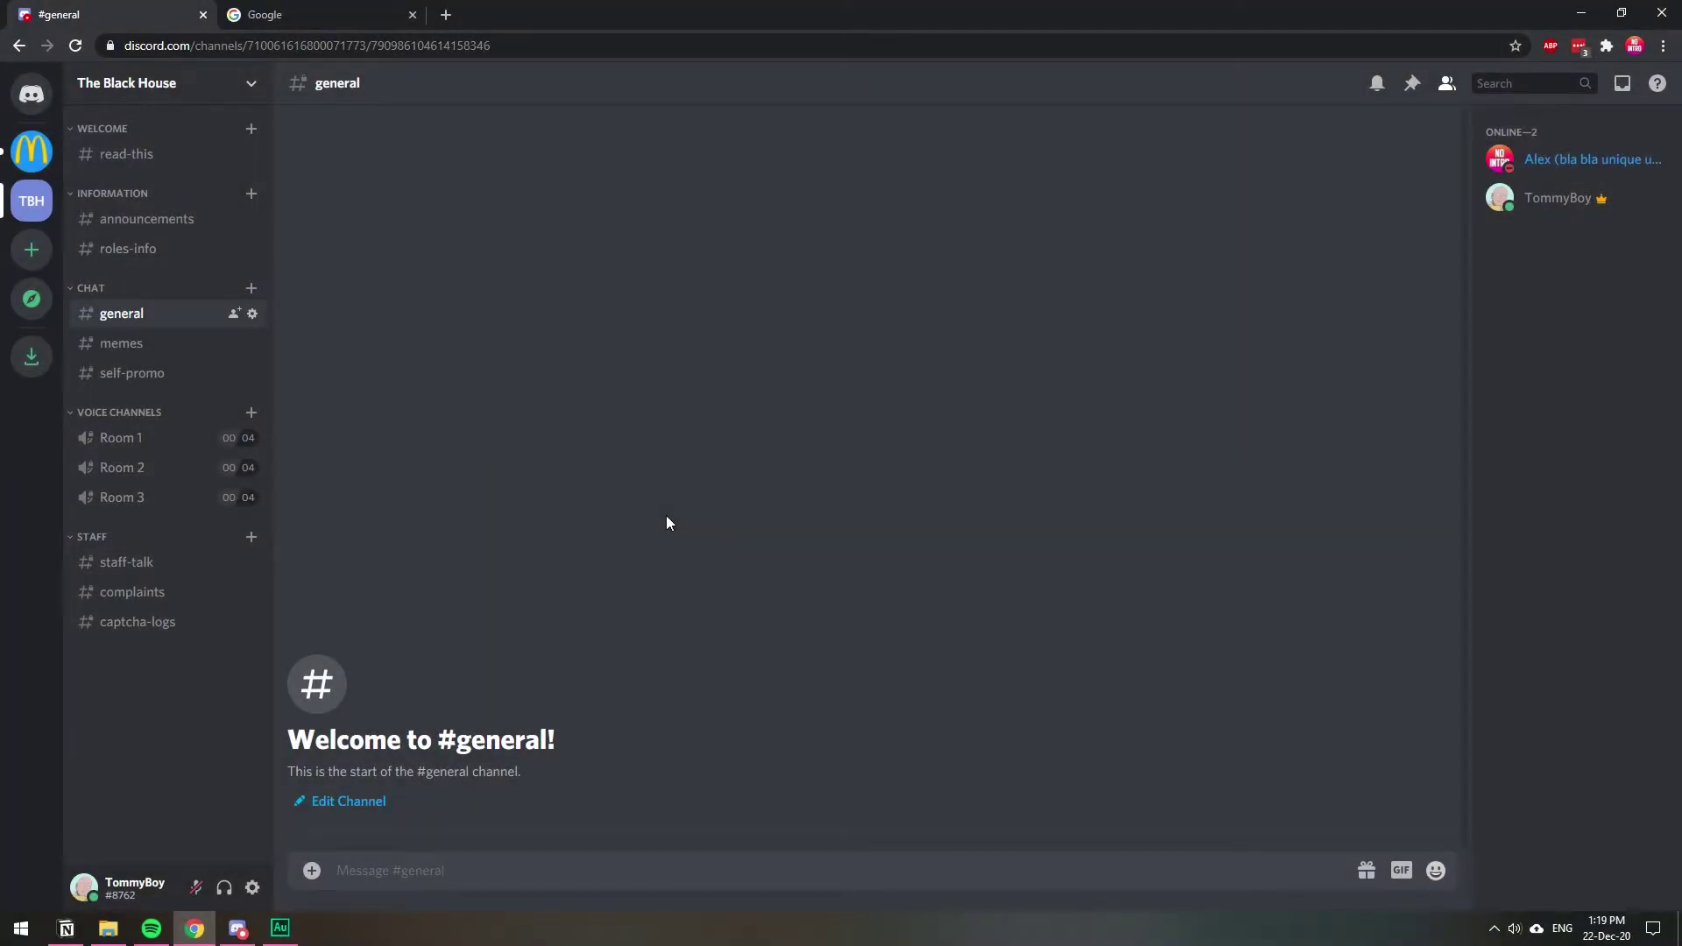
- Search Google for 'arcane bot' to reach the Arcane website and its dashboard
click(315, 13)
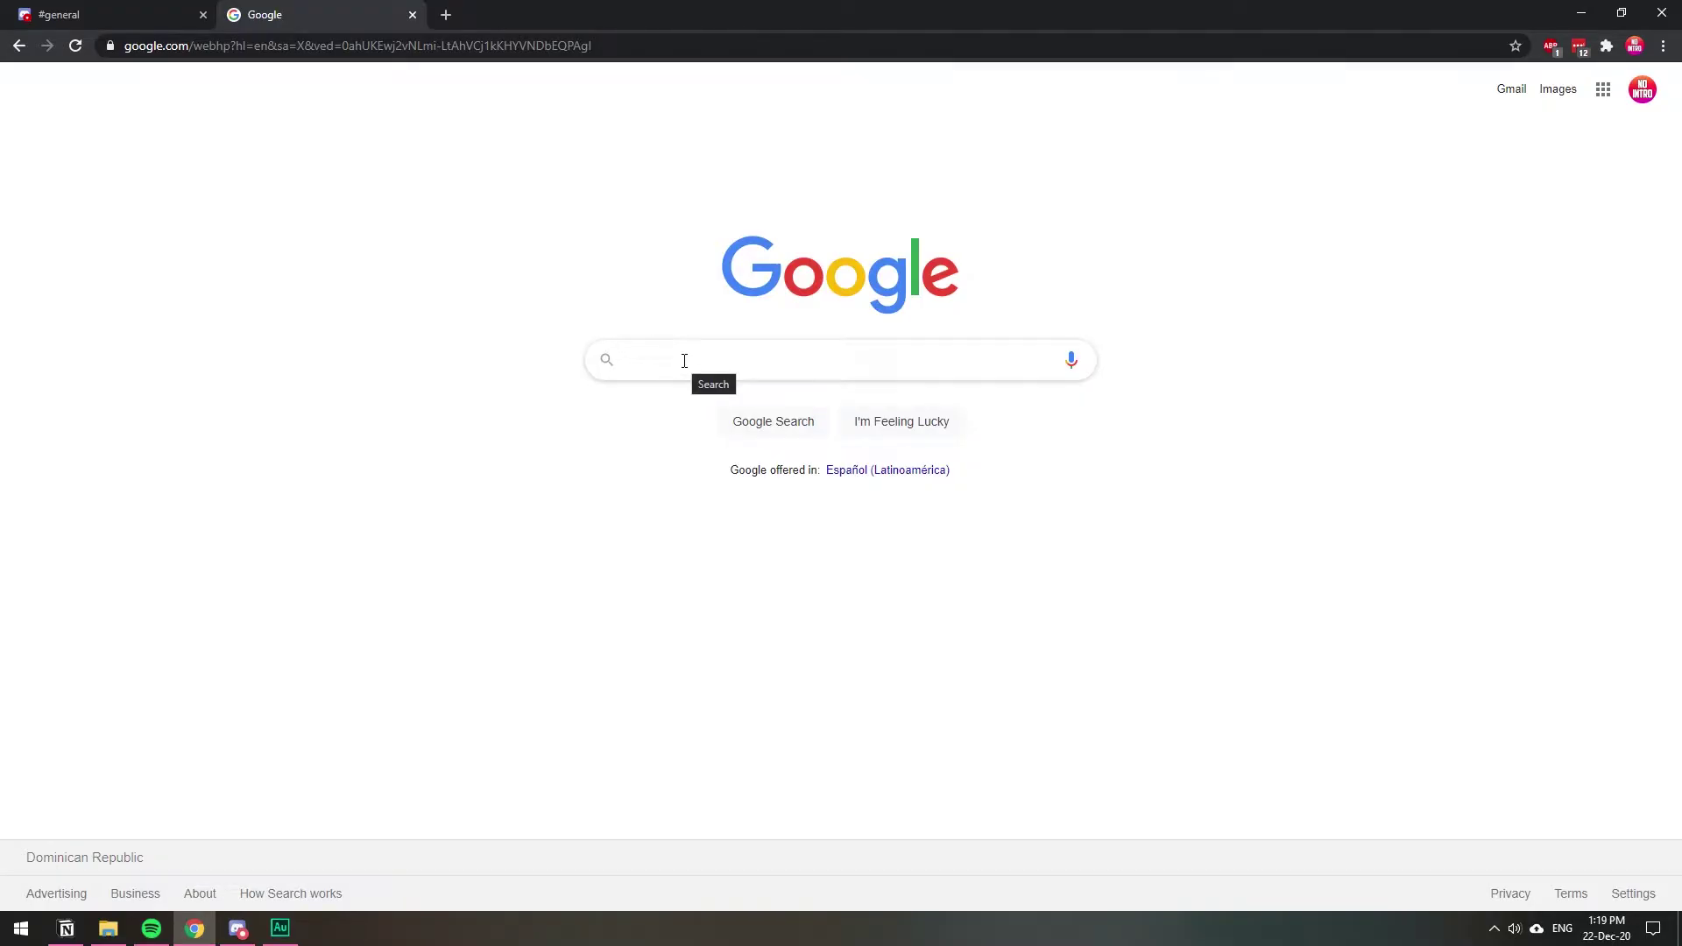
text(arcane bot)
key(Return)
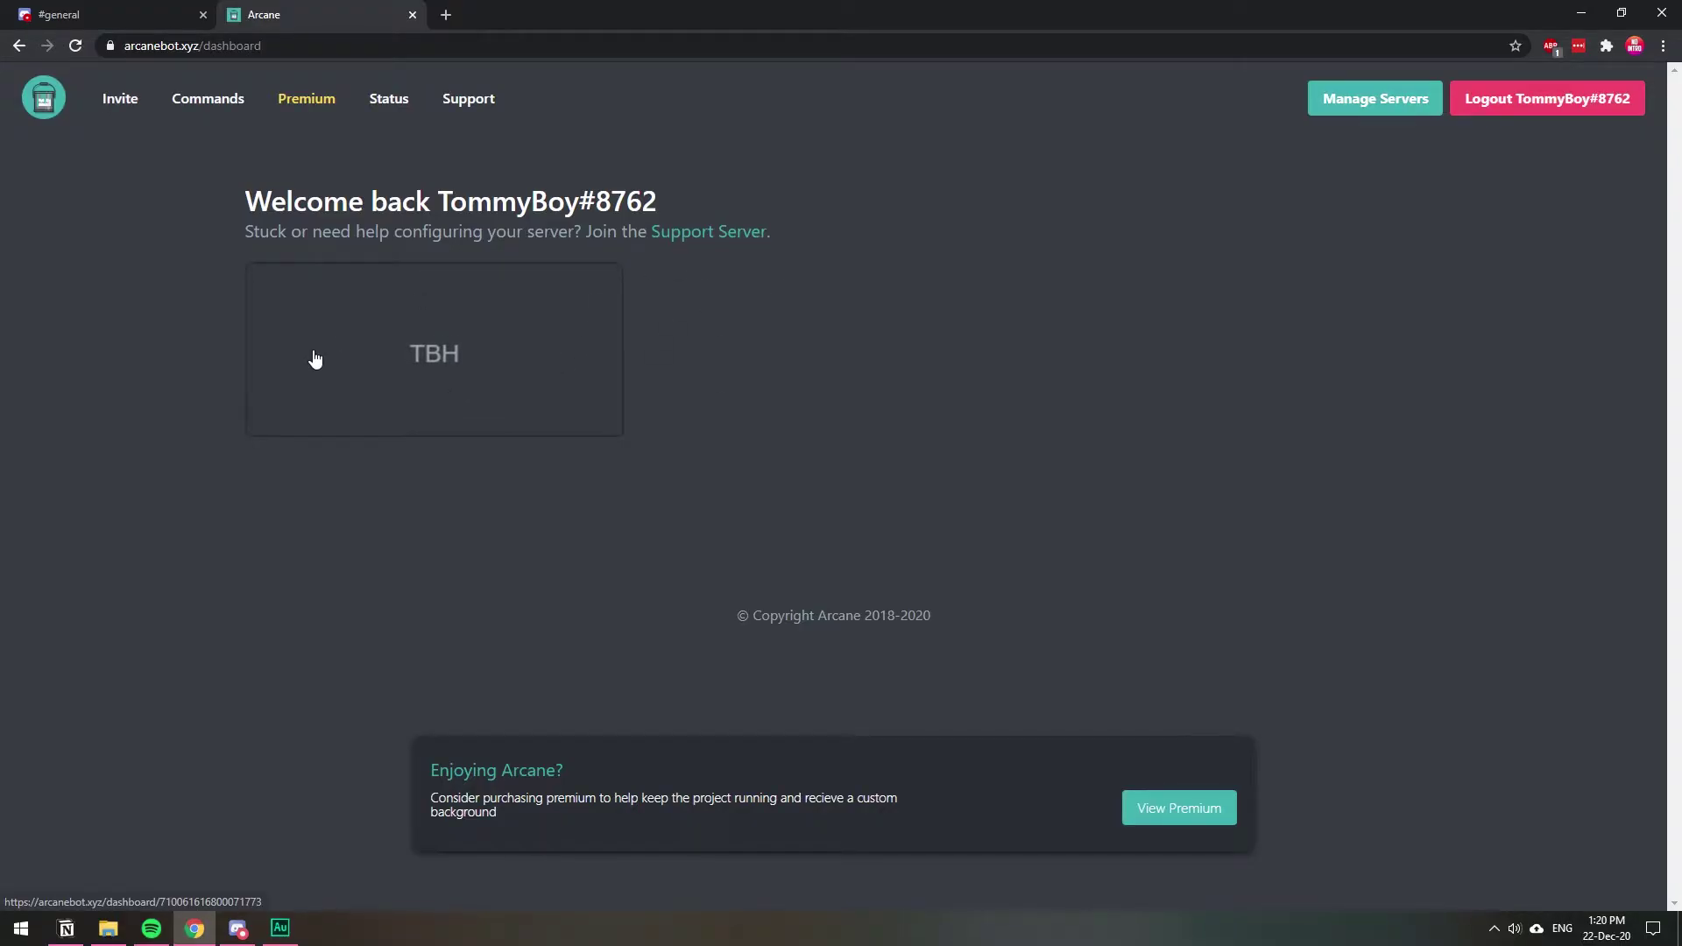
- Add and authorize Arcane on the TBH (The Black House) server
click(444, 380)
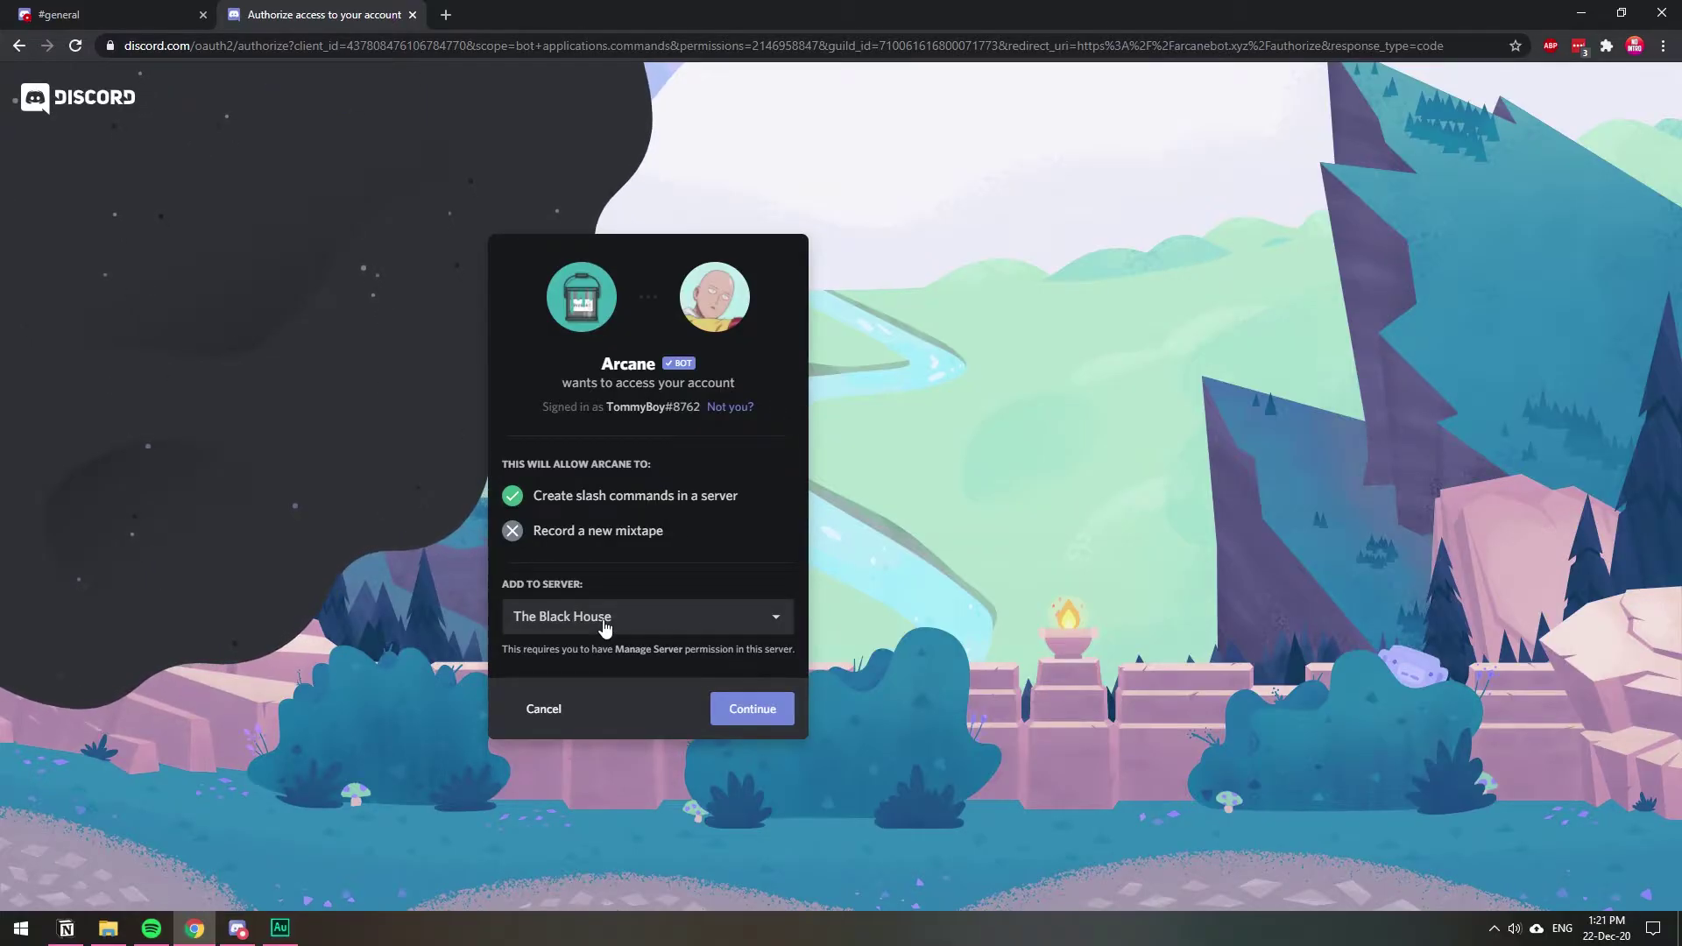
click(753, 709)
scroll(749, 706, down, 3)
scroll(737, 667, down, 2)
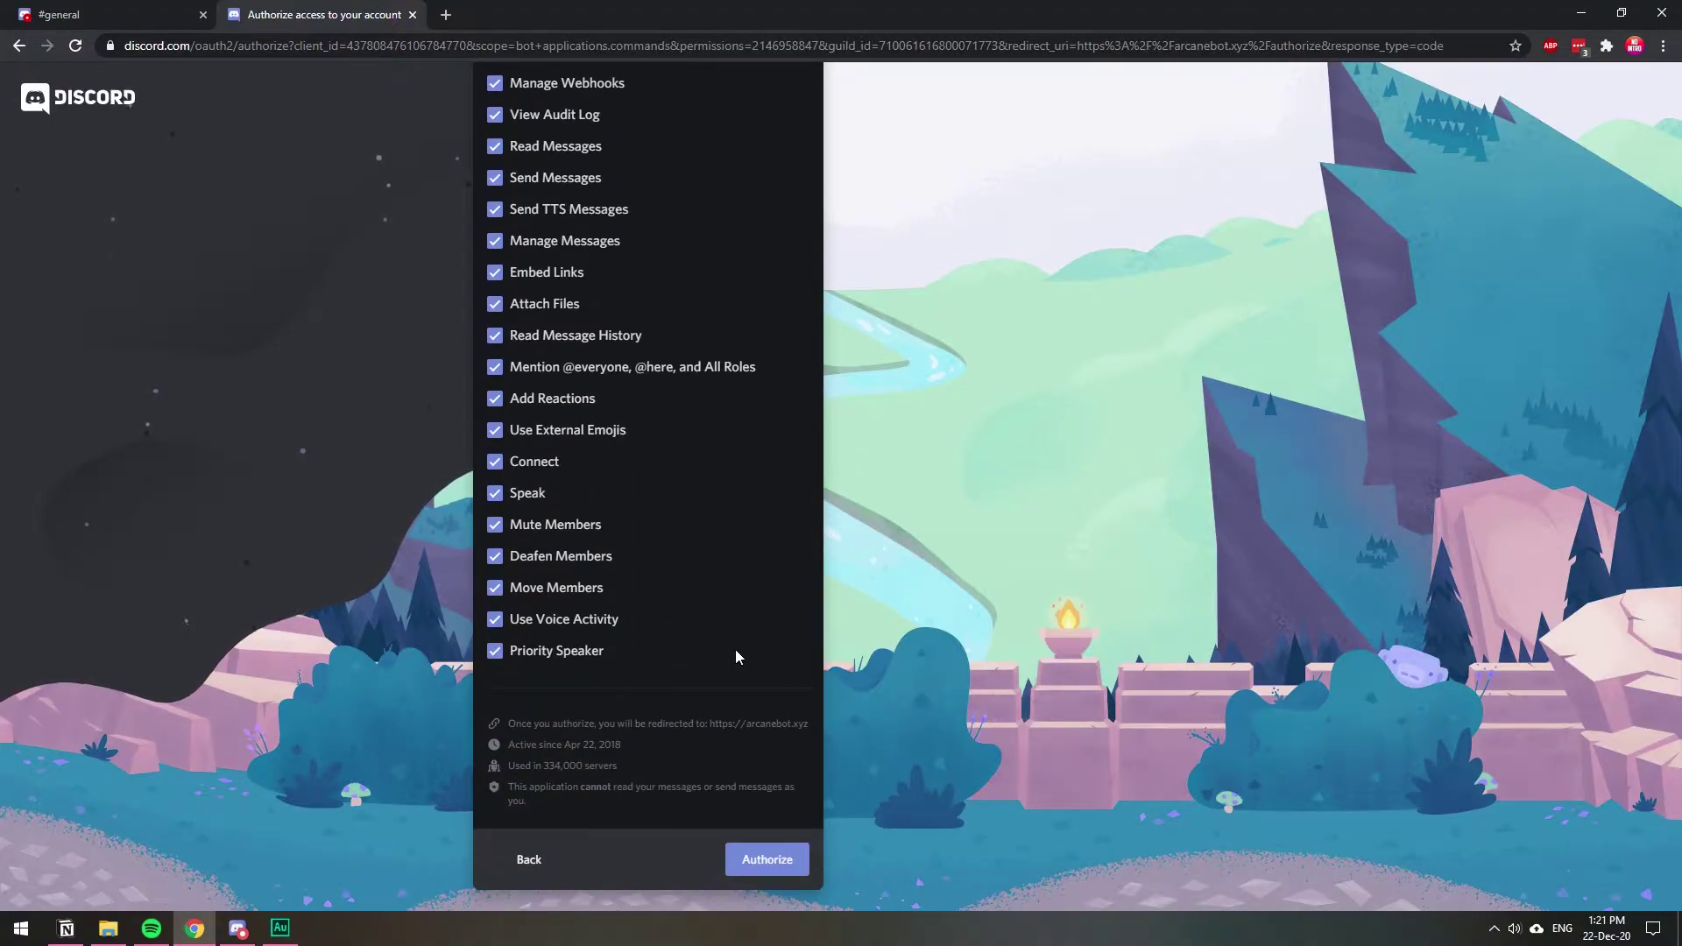
click(786, 855)
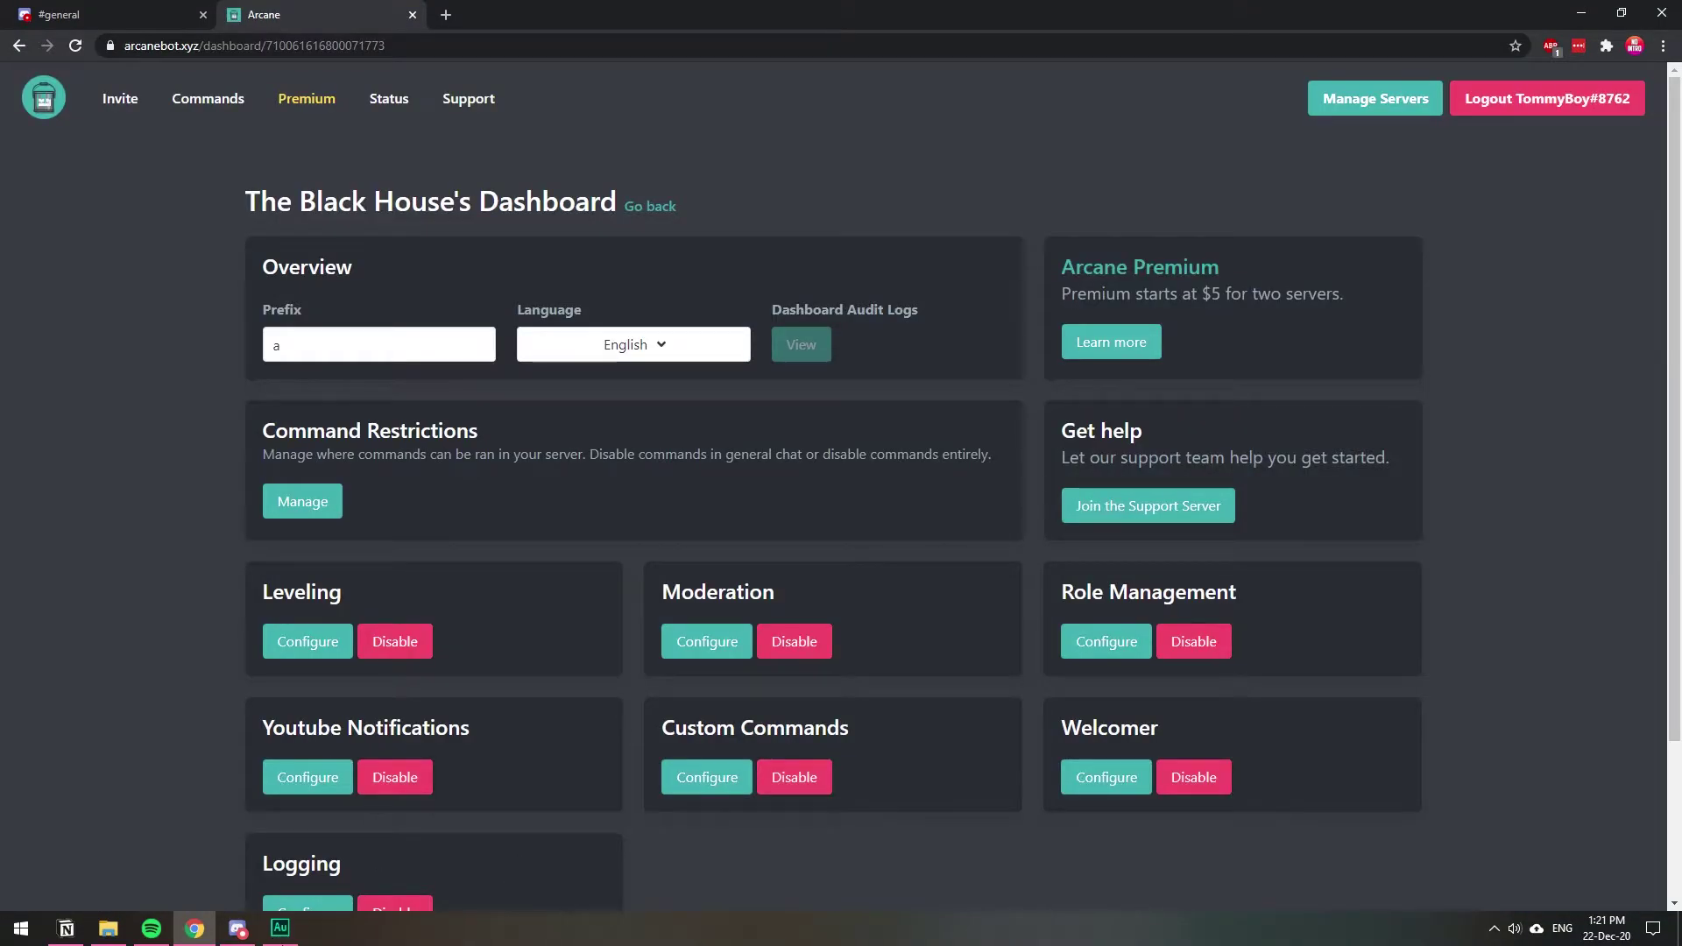
- Return to The Black House #general channel in Discord
click(125, 15)
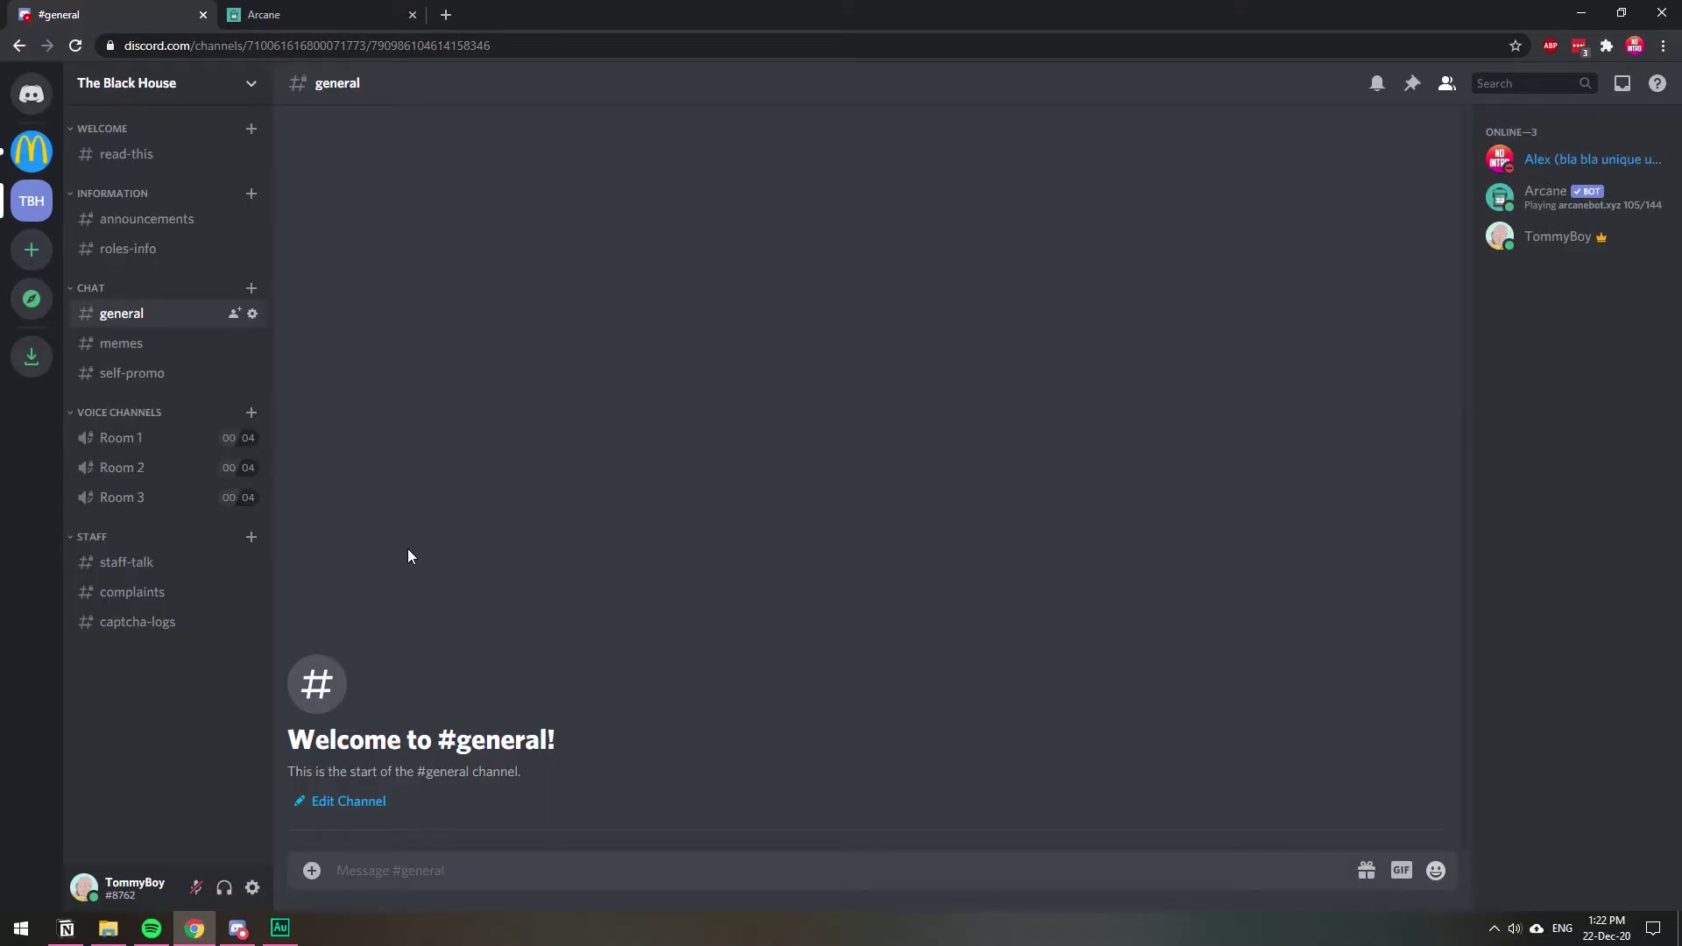
- Create a 'messages-log' text channel under the STAFF category
click(252, 537)
text(m)
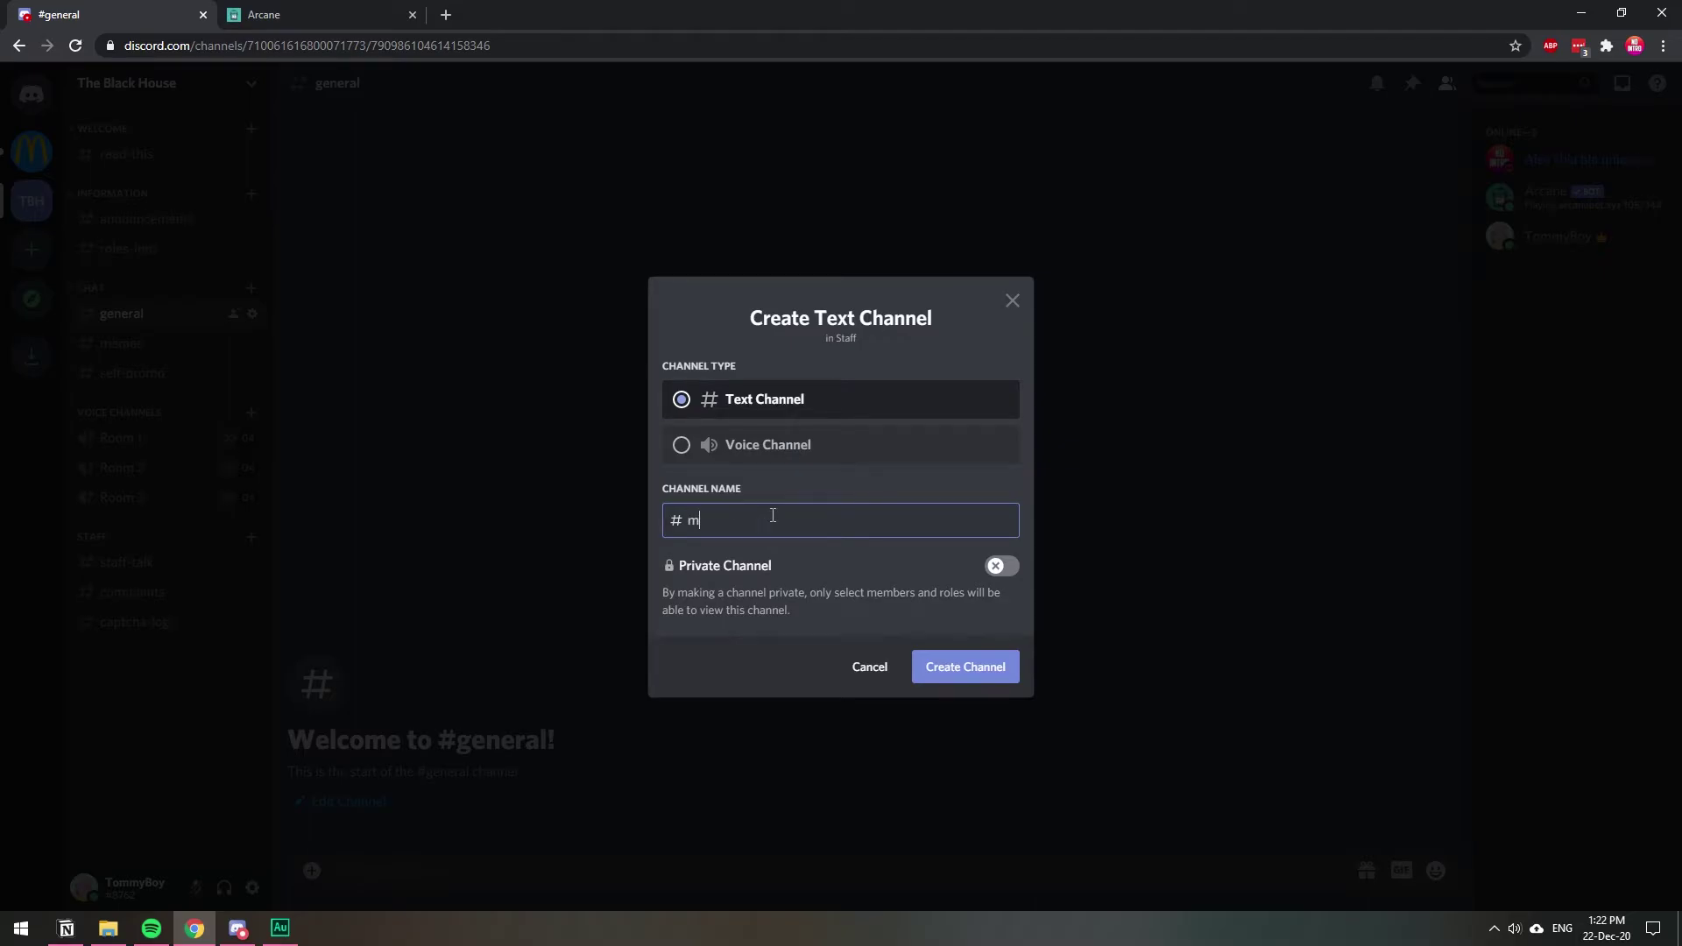
text(essages-)
text(log)
click(937, 665)
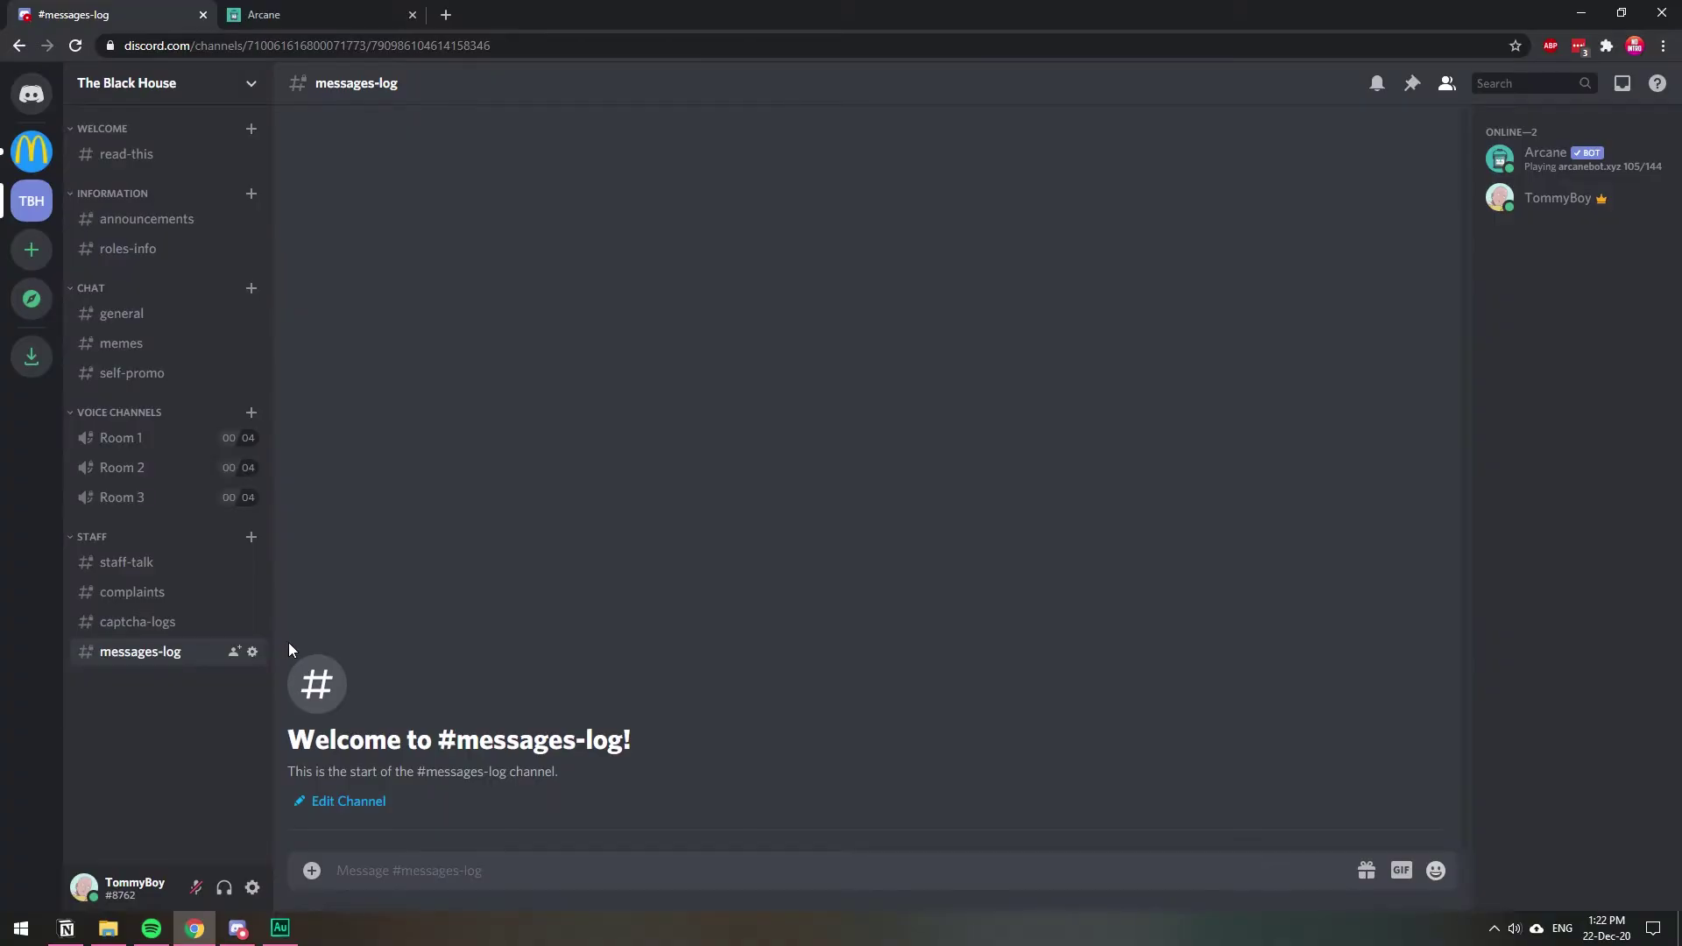
- Set Arcane's Message Logging channel to #messages-log, then return to the main dashboard
click(301, 9)
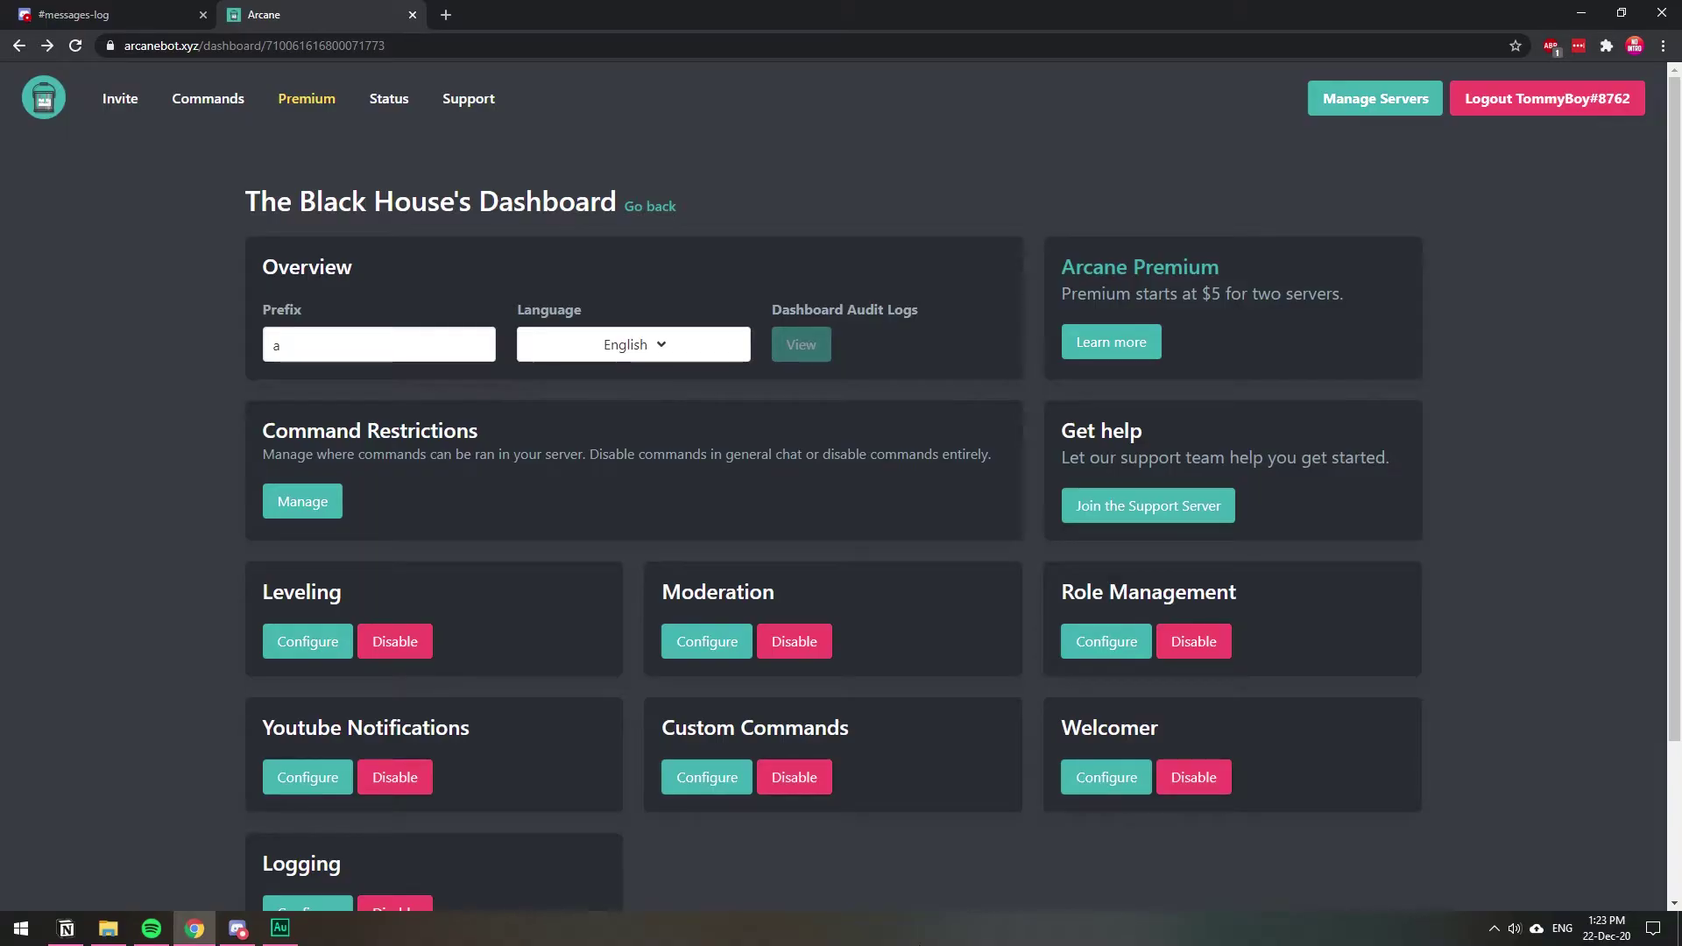
scroll(827, 617, down, 3)
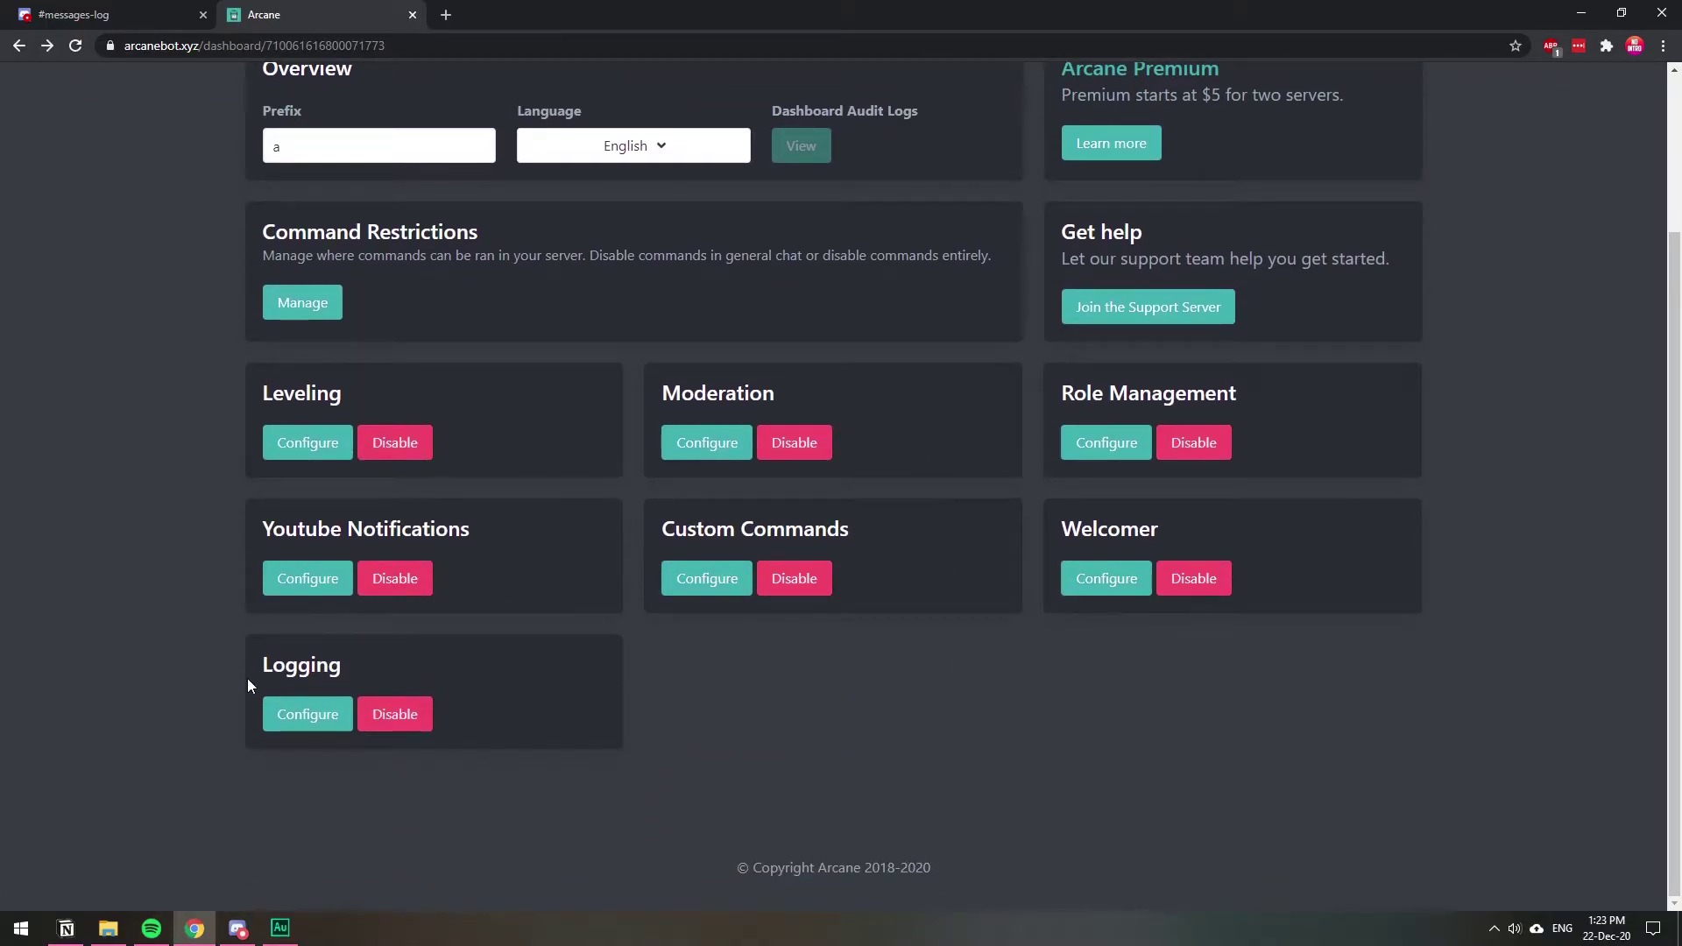
click(308, 727)
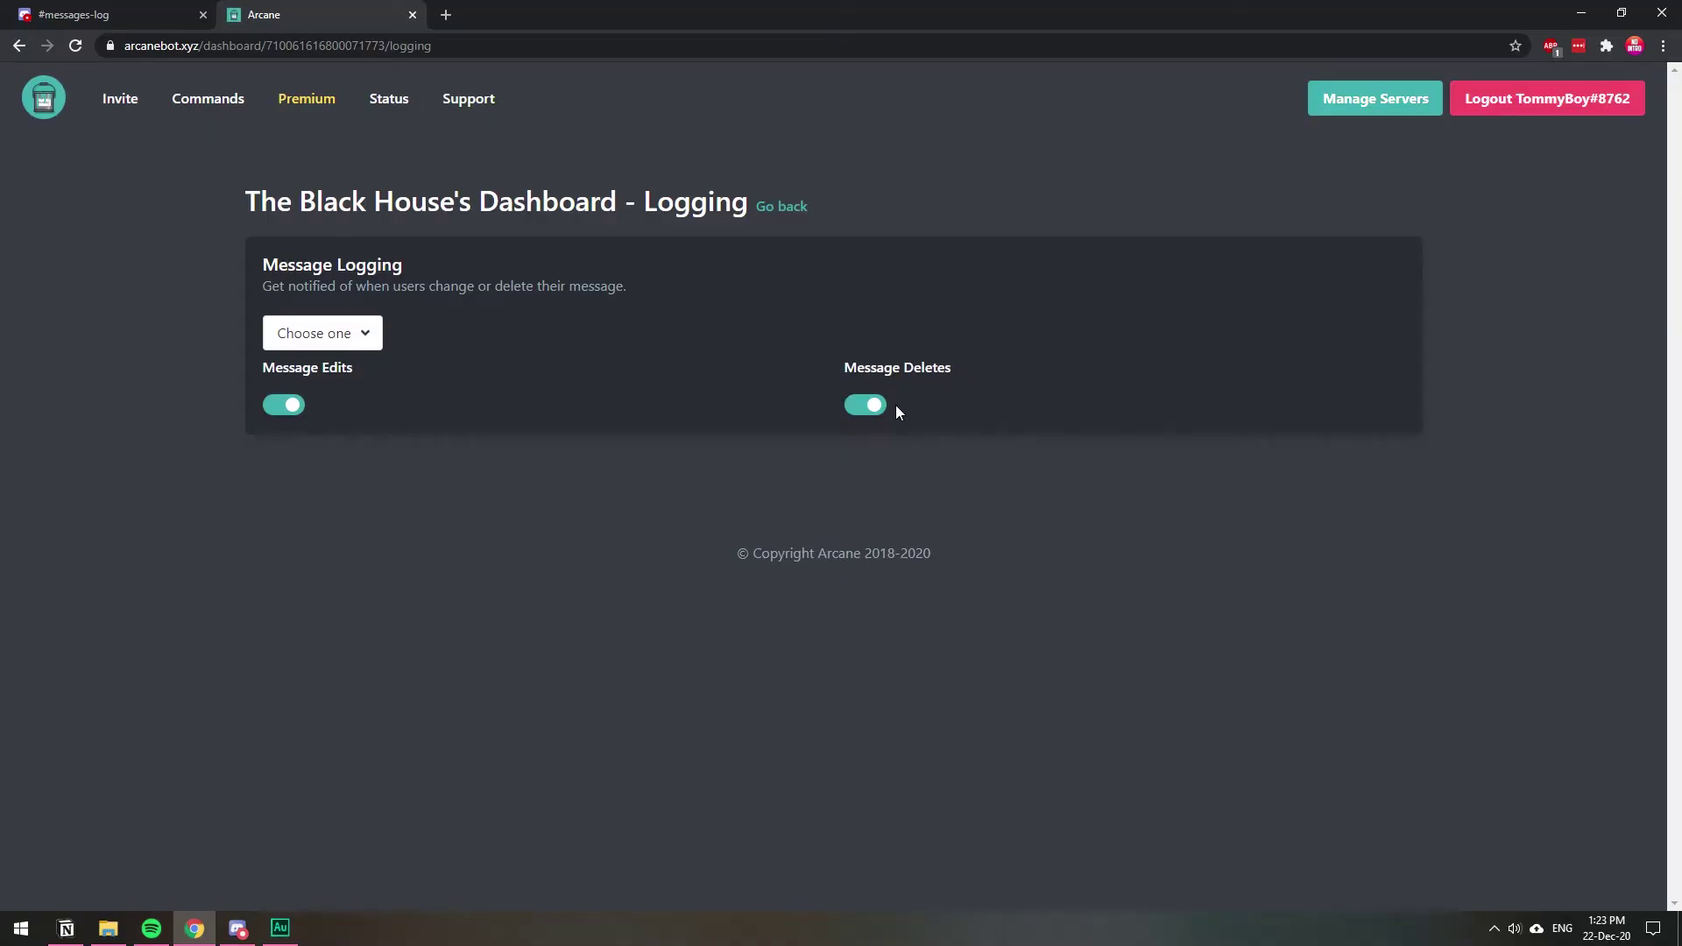
click(369, 335)
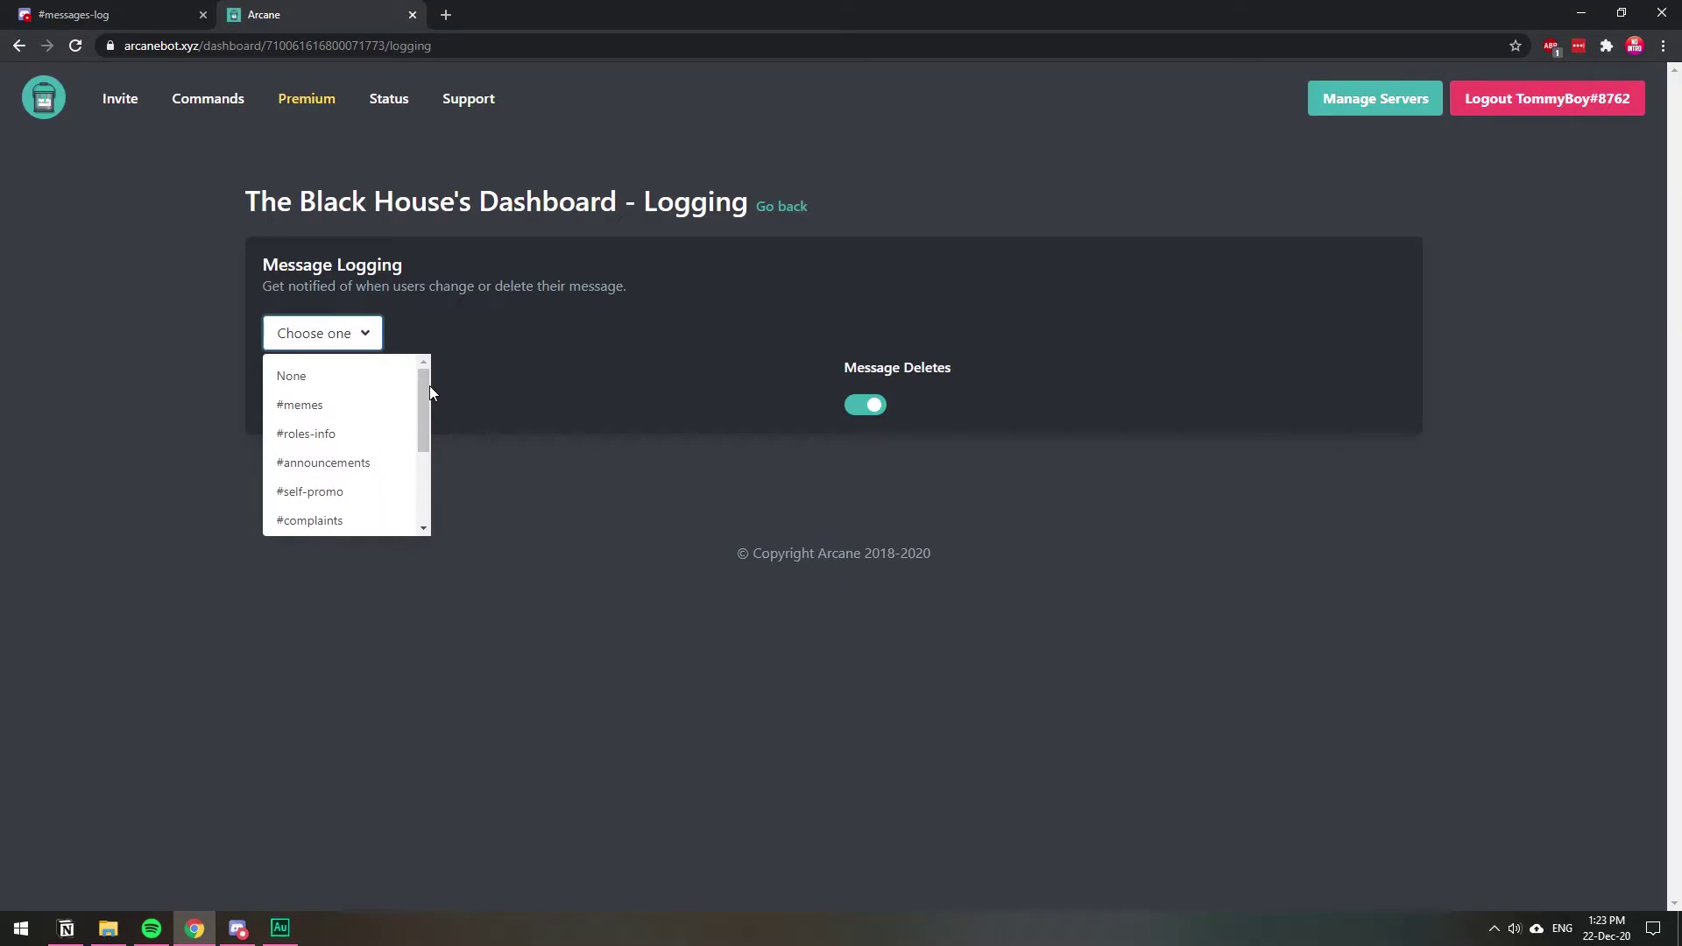
drag(423, 391, 424, 472)
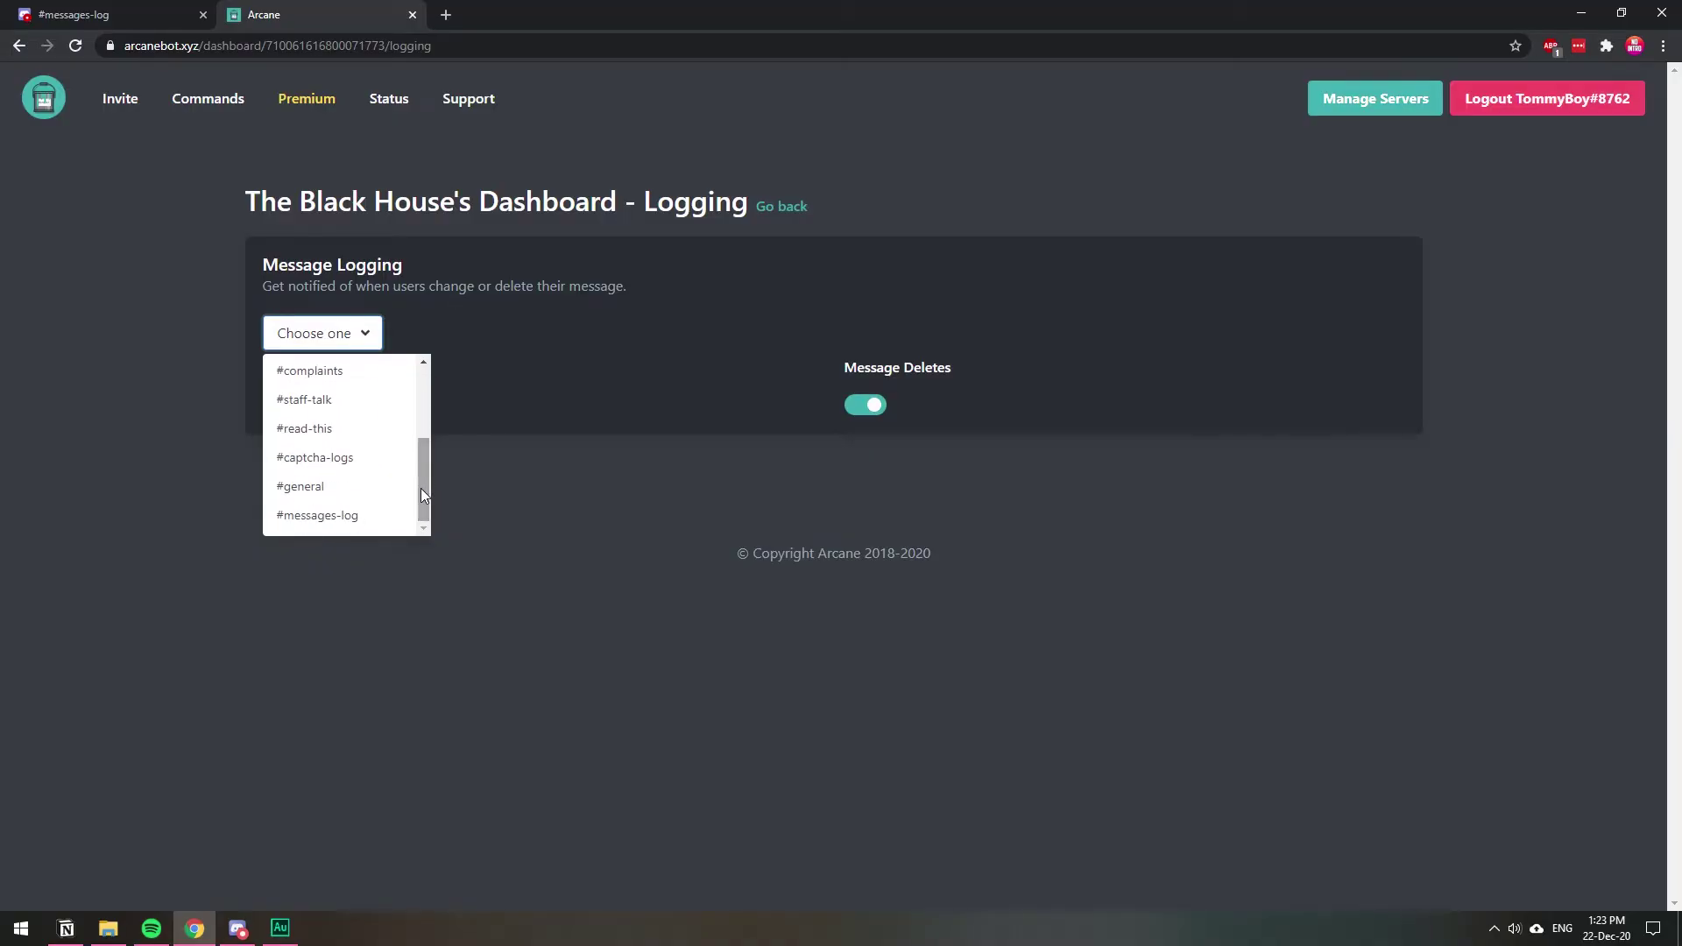
click(336, 518)
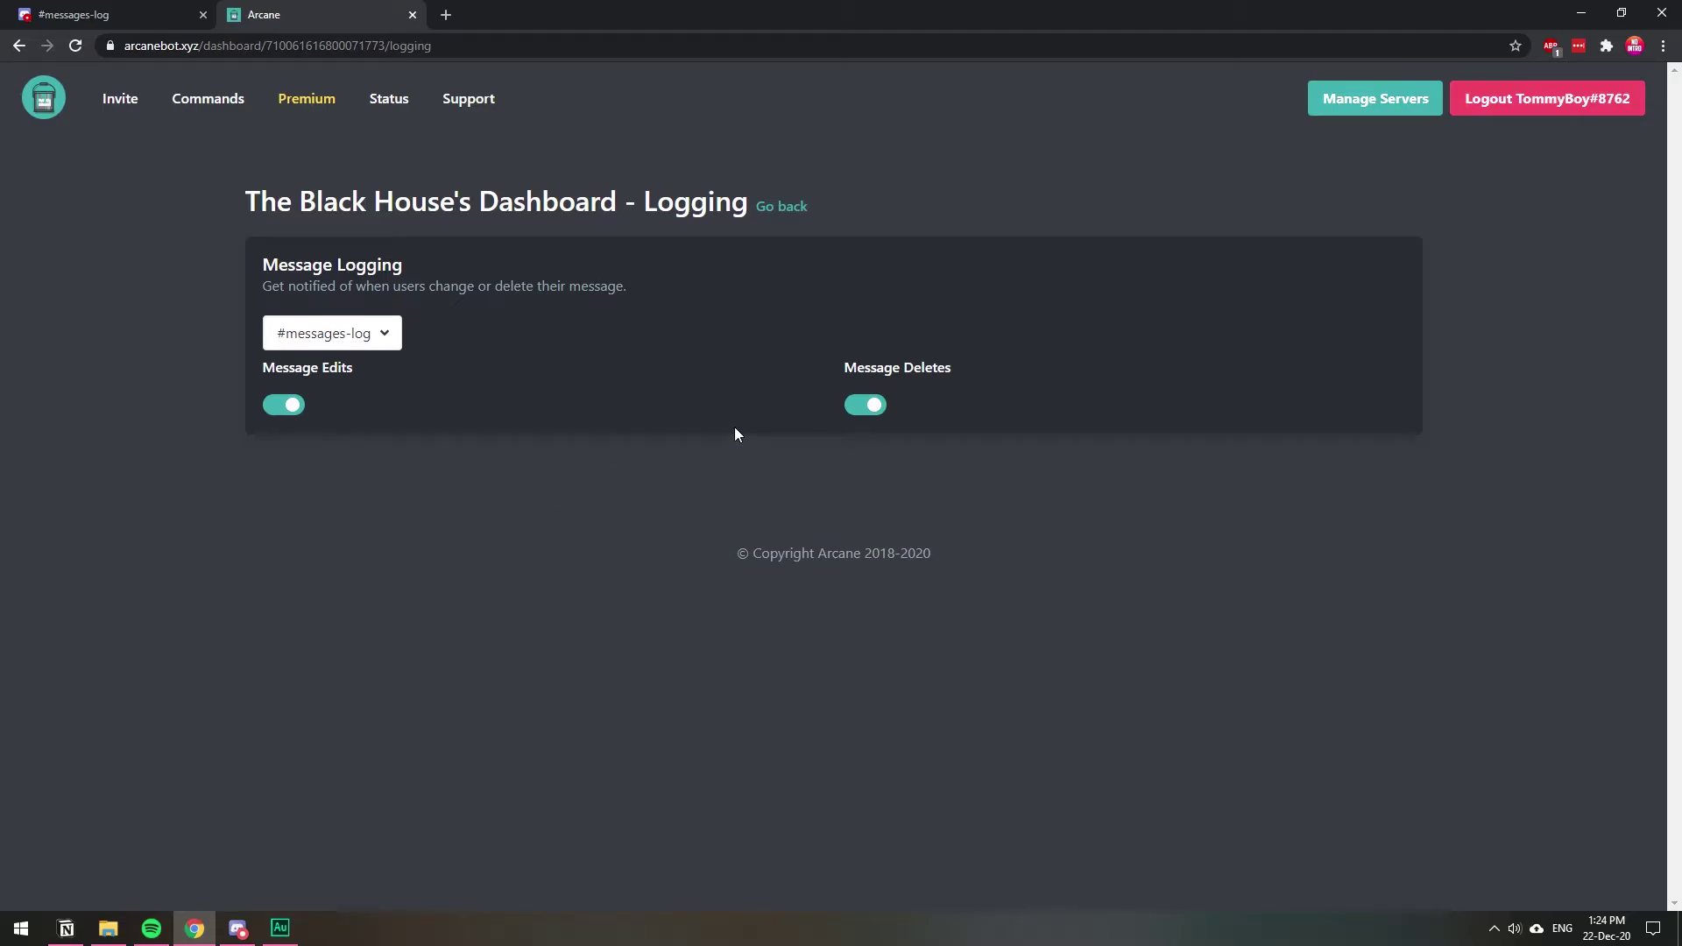
click(780, 206)
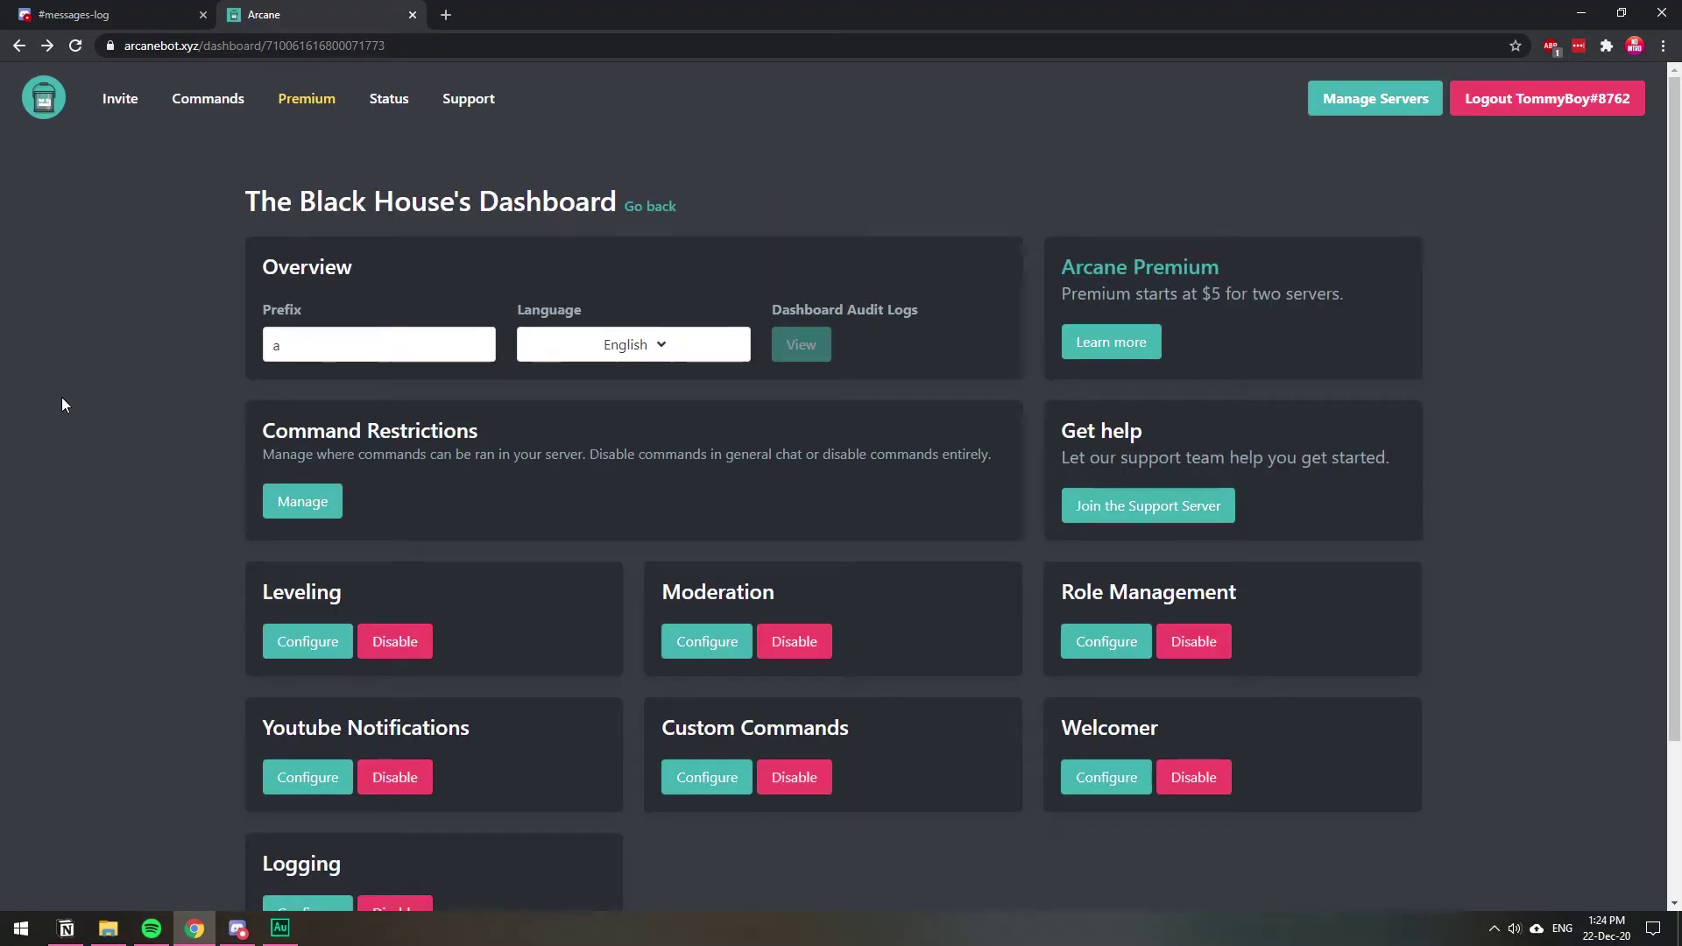
- Post two test messages in #general and delete the first one
key(ctrl+Tab)
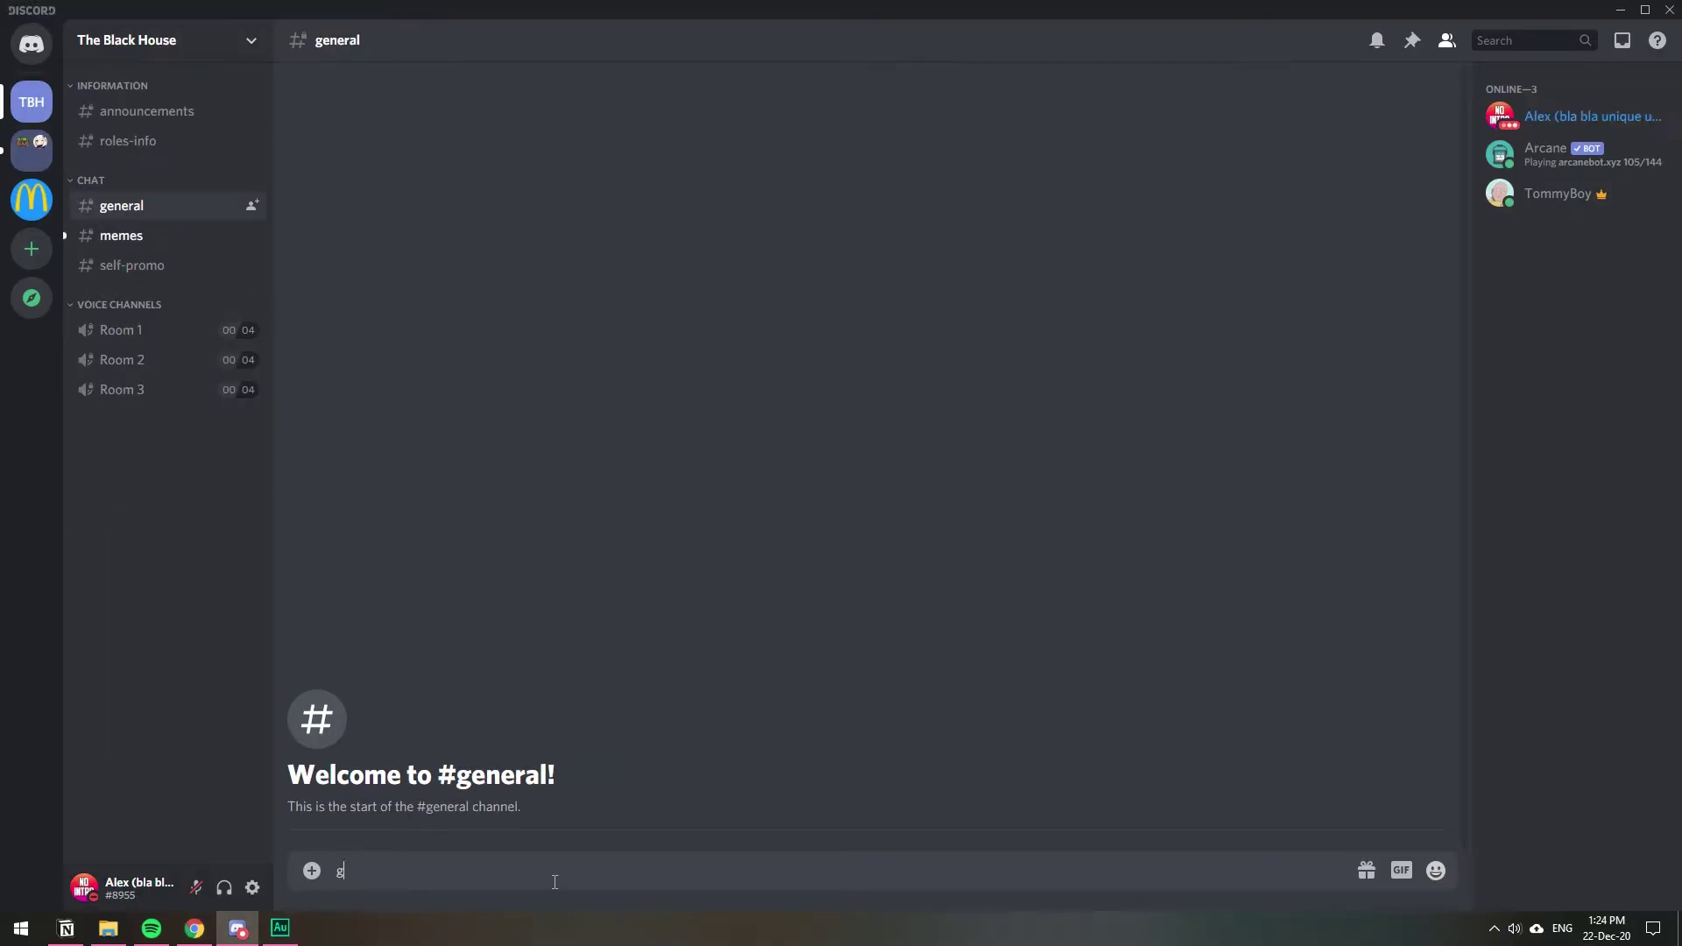
key(Return)
text(Second messsage)
key(Return)
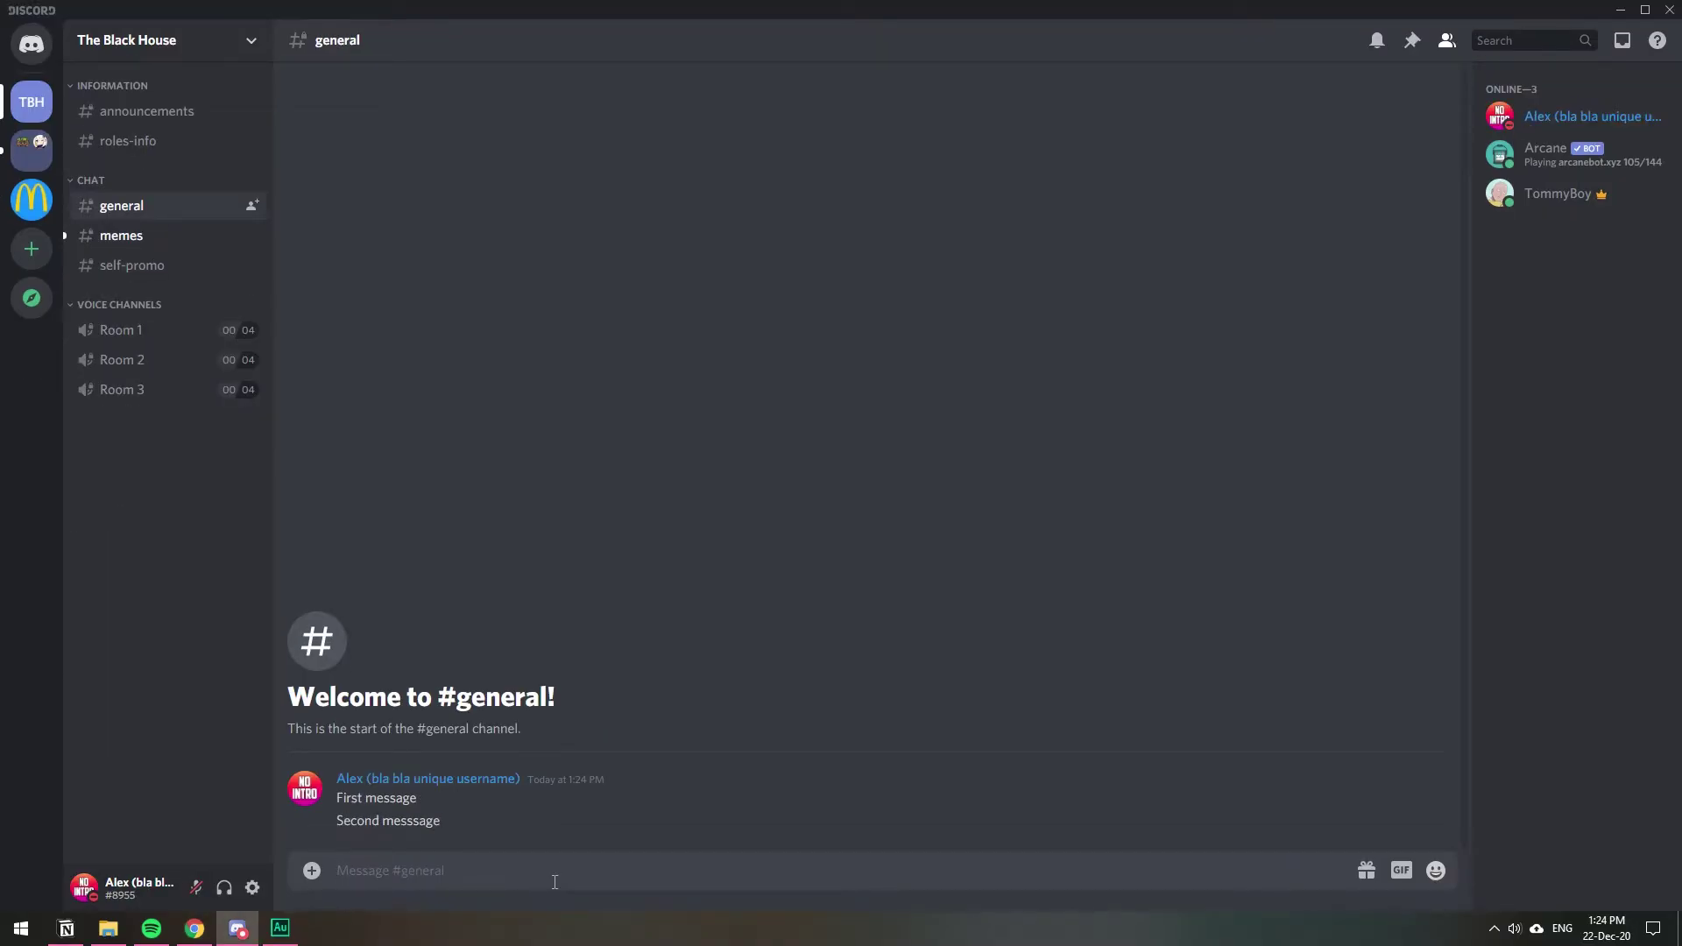
mouse_move(841, 800)
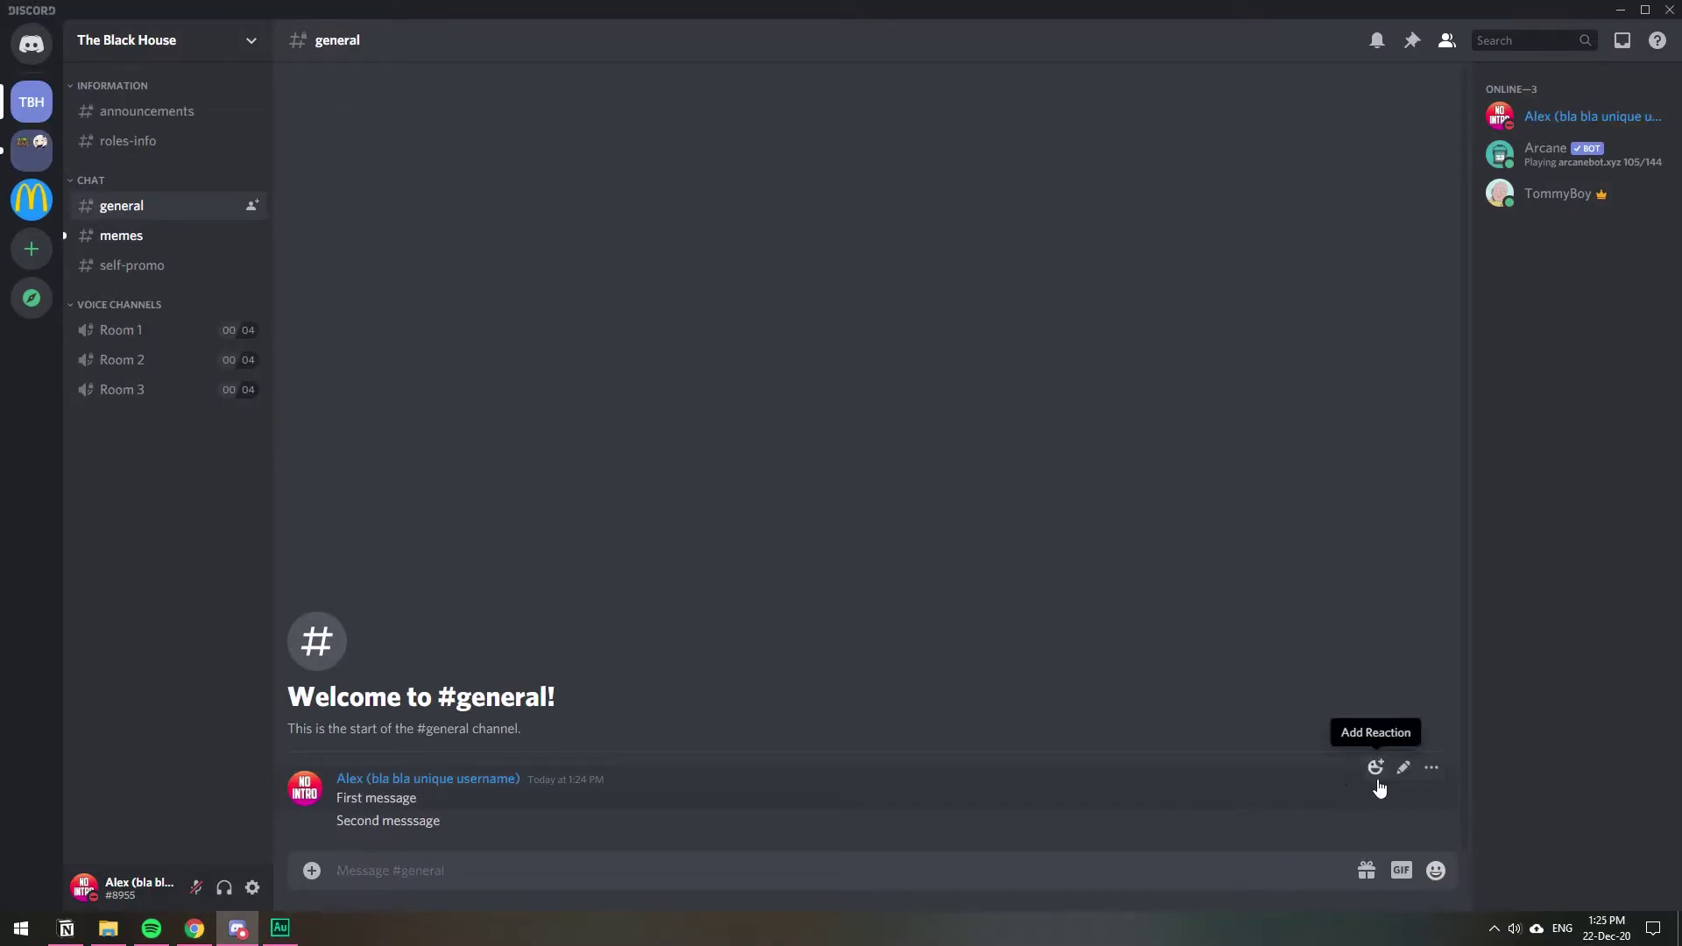
click(1430, 769)
click(1343, 856)
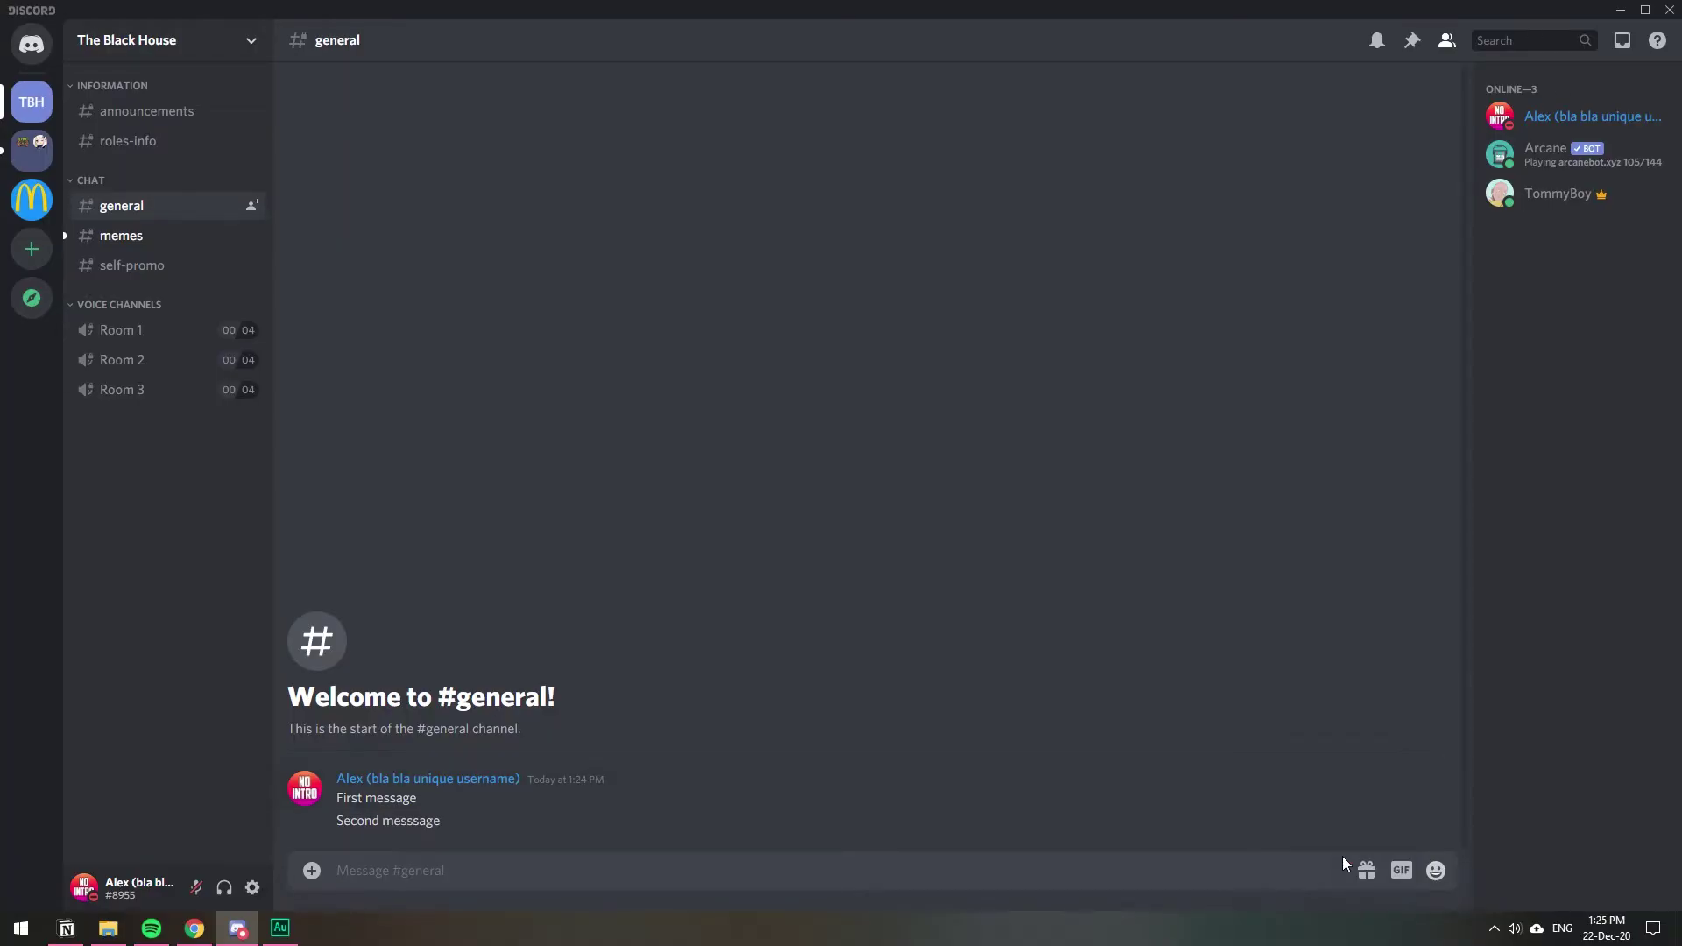
click(954, 529)
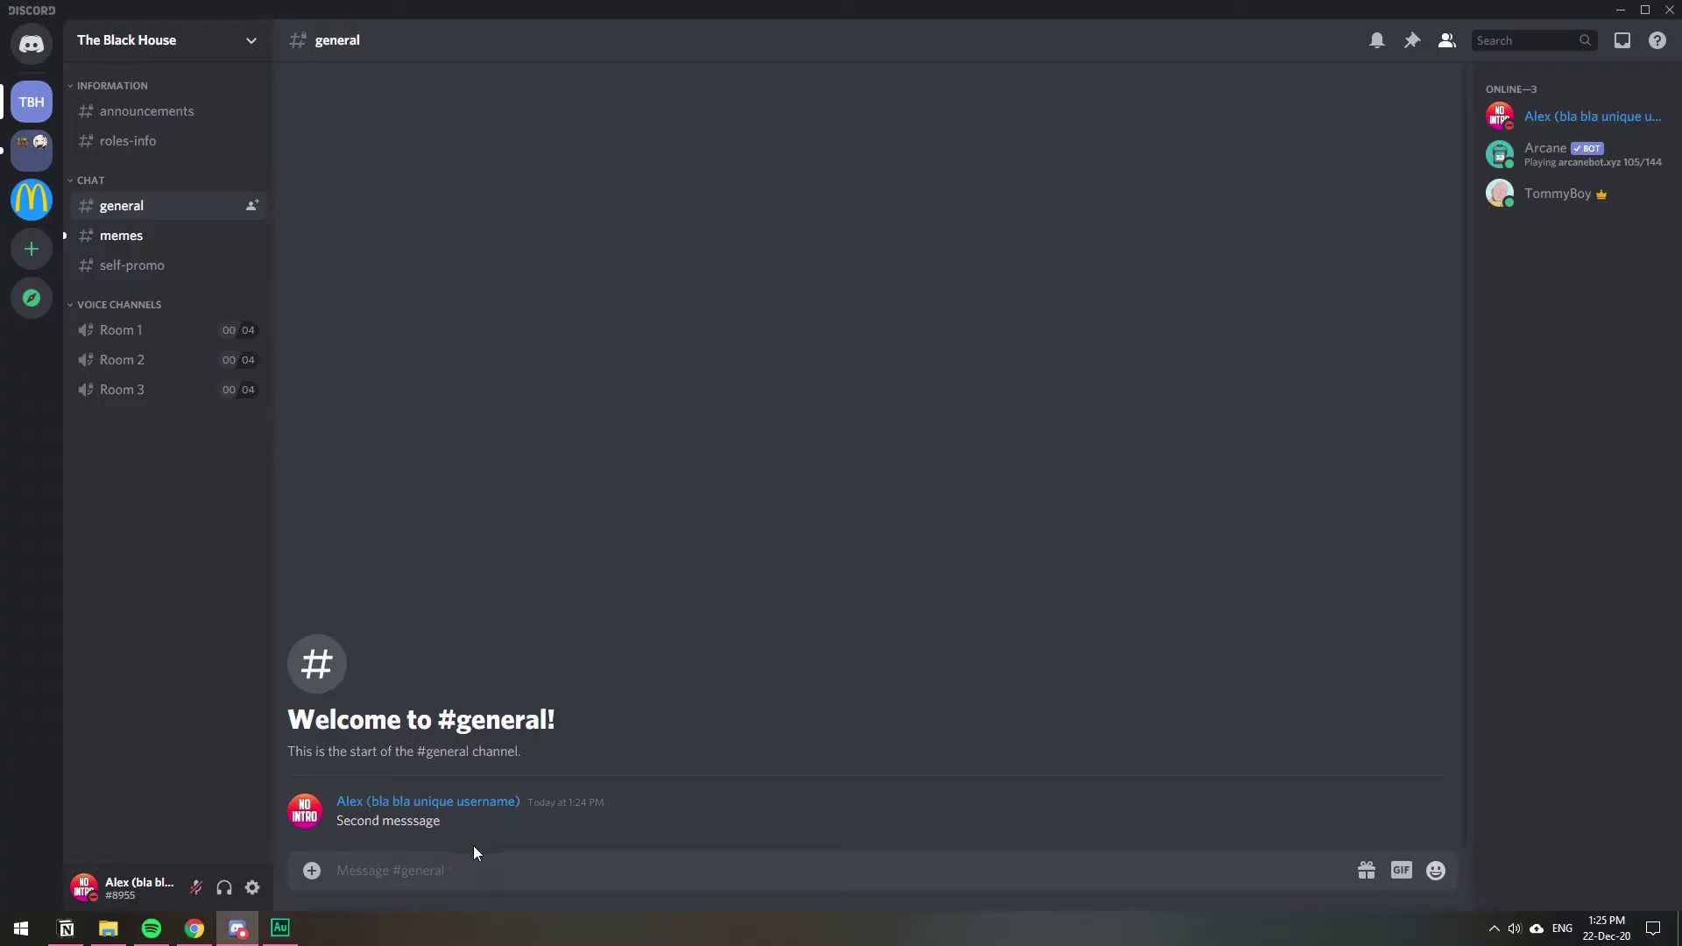
- Edit the second message to read 'Yo mama so fat'
mouse_move(868, 821)
click(1403, 793)
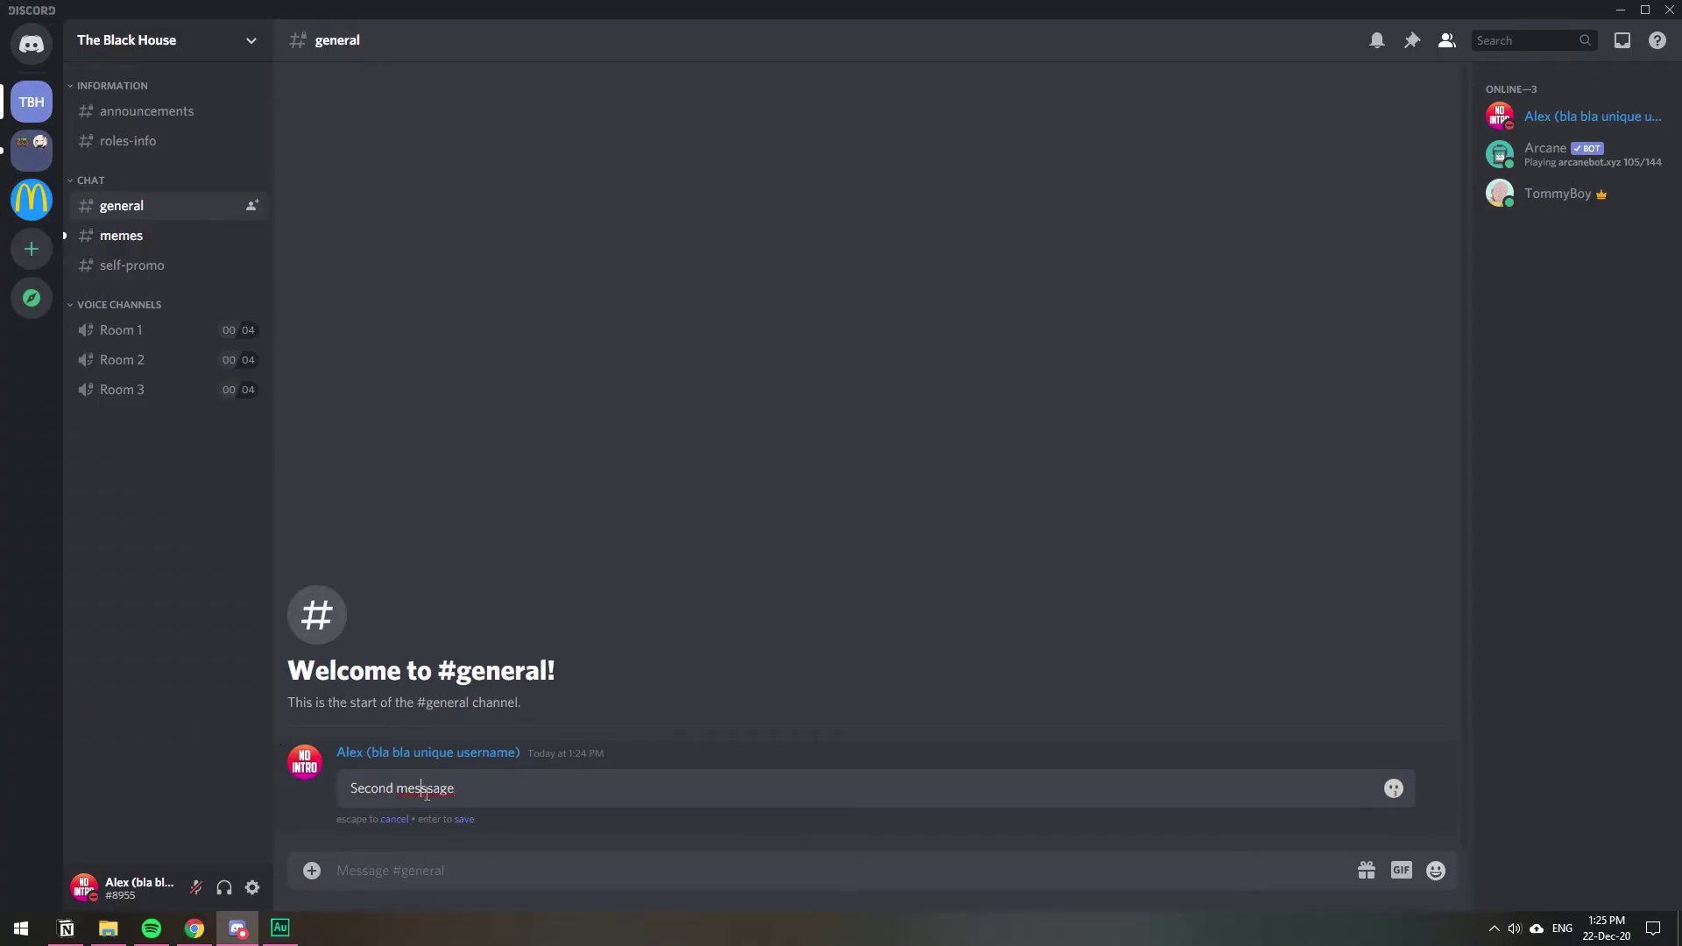
drag(455, 789, 348, 789)
text(Yo mama so fat)
key(Return)
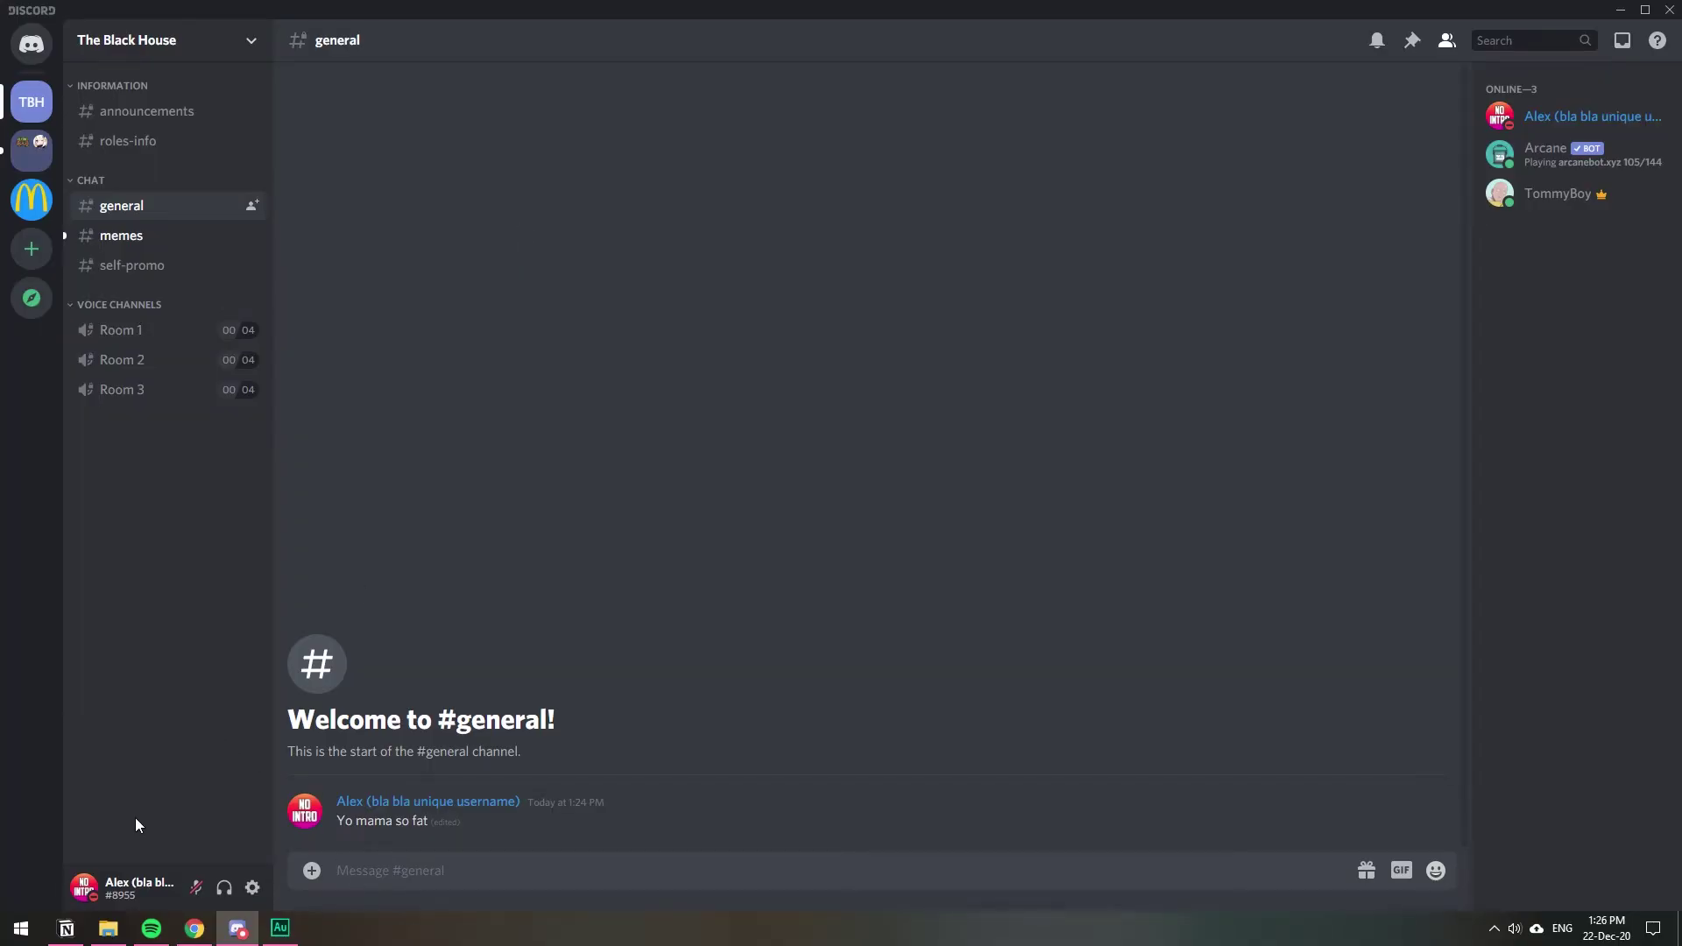
- Review Arcane's #messages-log entries for the deleted 'First message' and the edit
click(194, 931)
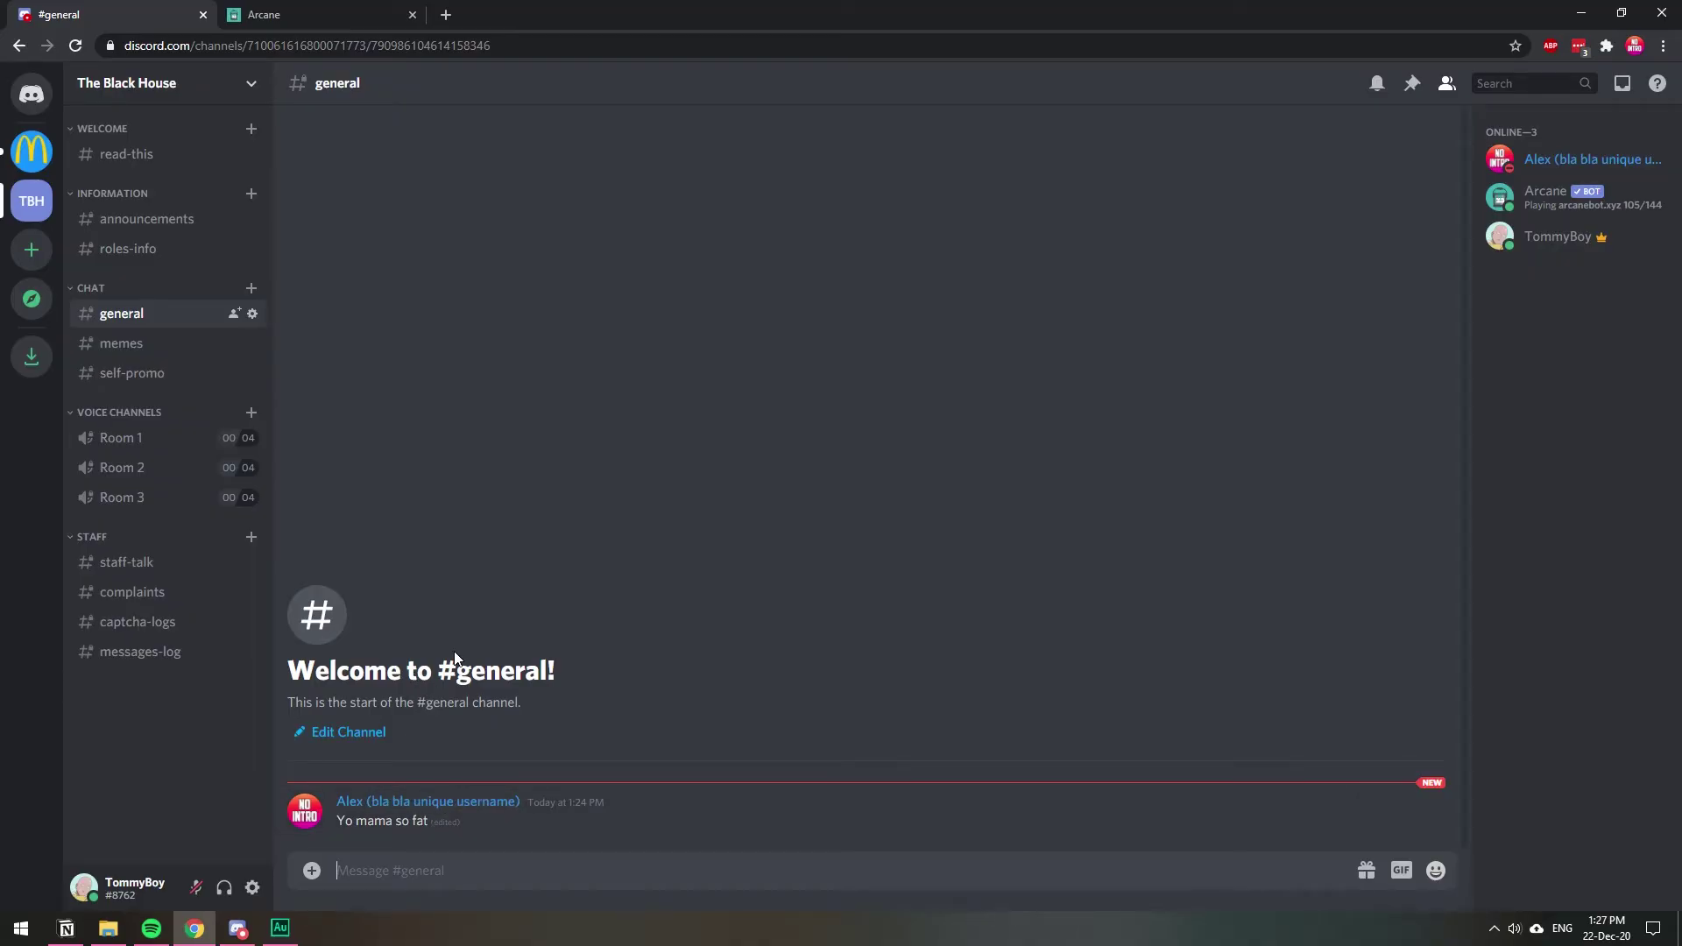
click(148, 650)
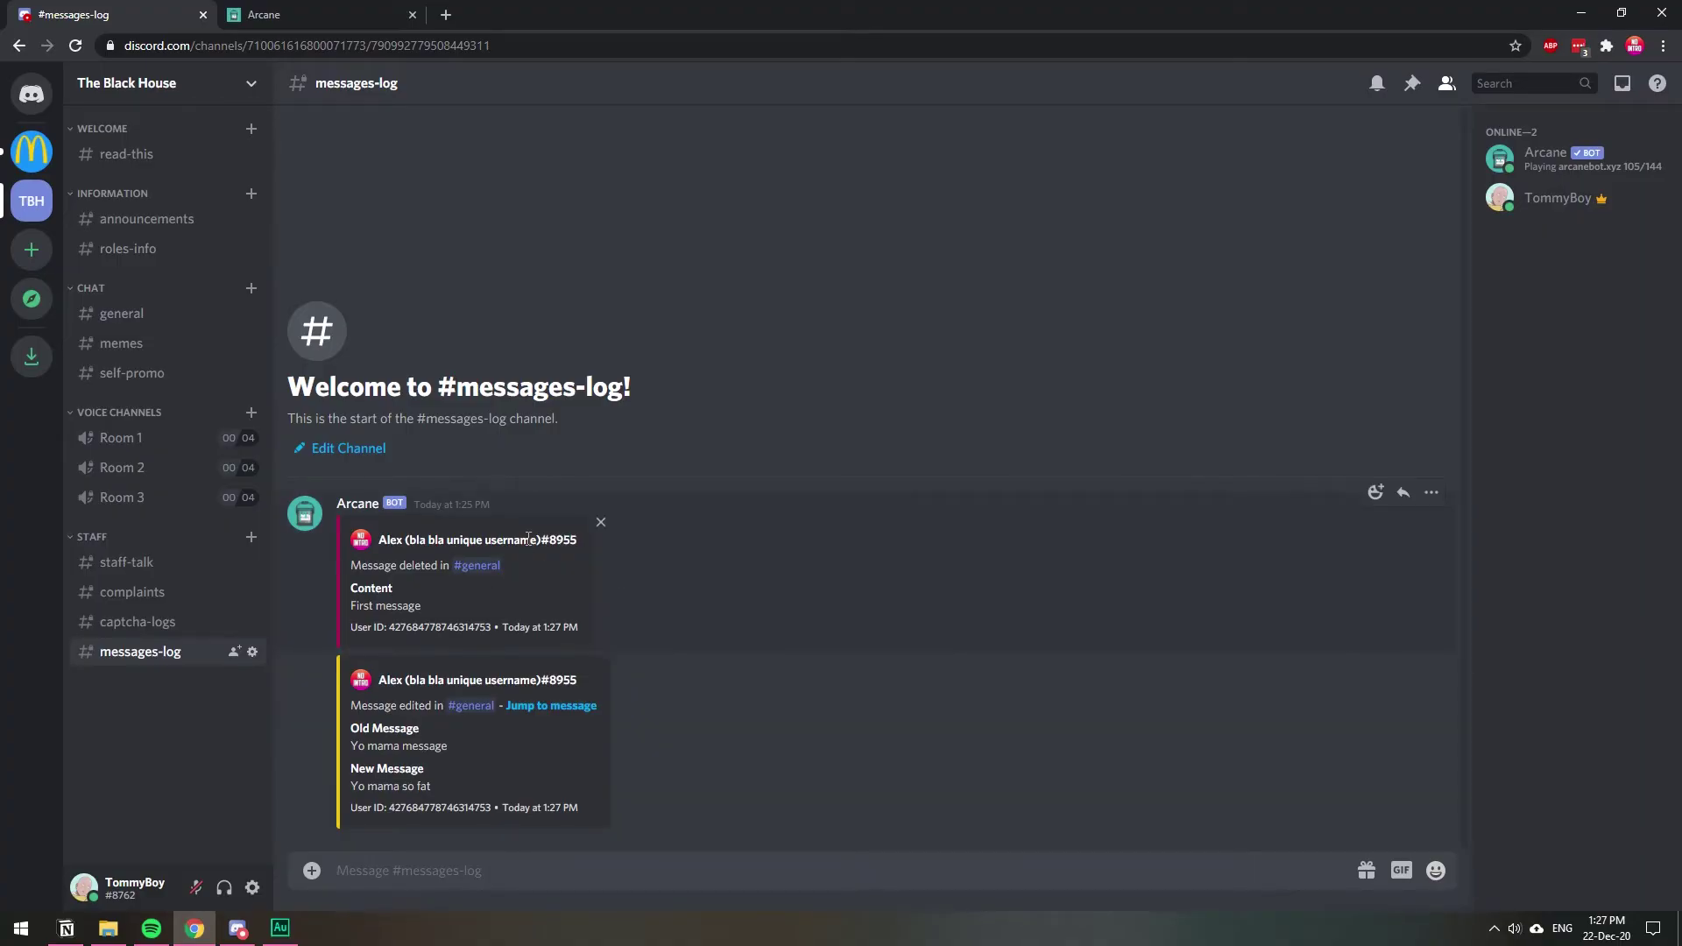
mouse_move(460, 578)
drag(374, 605, 405, 605)
mouse_move(430, 538)
mouse_down()
mouse_move(464, 573)
mouse_move(462, 540)
mouse_up()
click(147, 316)
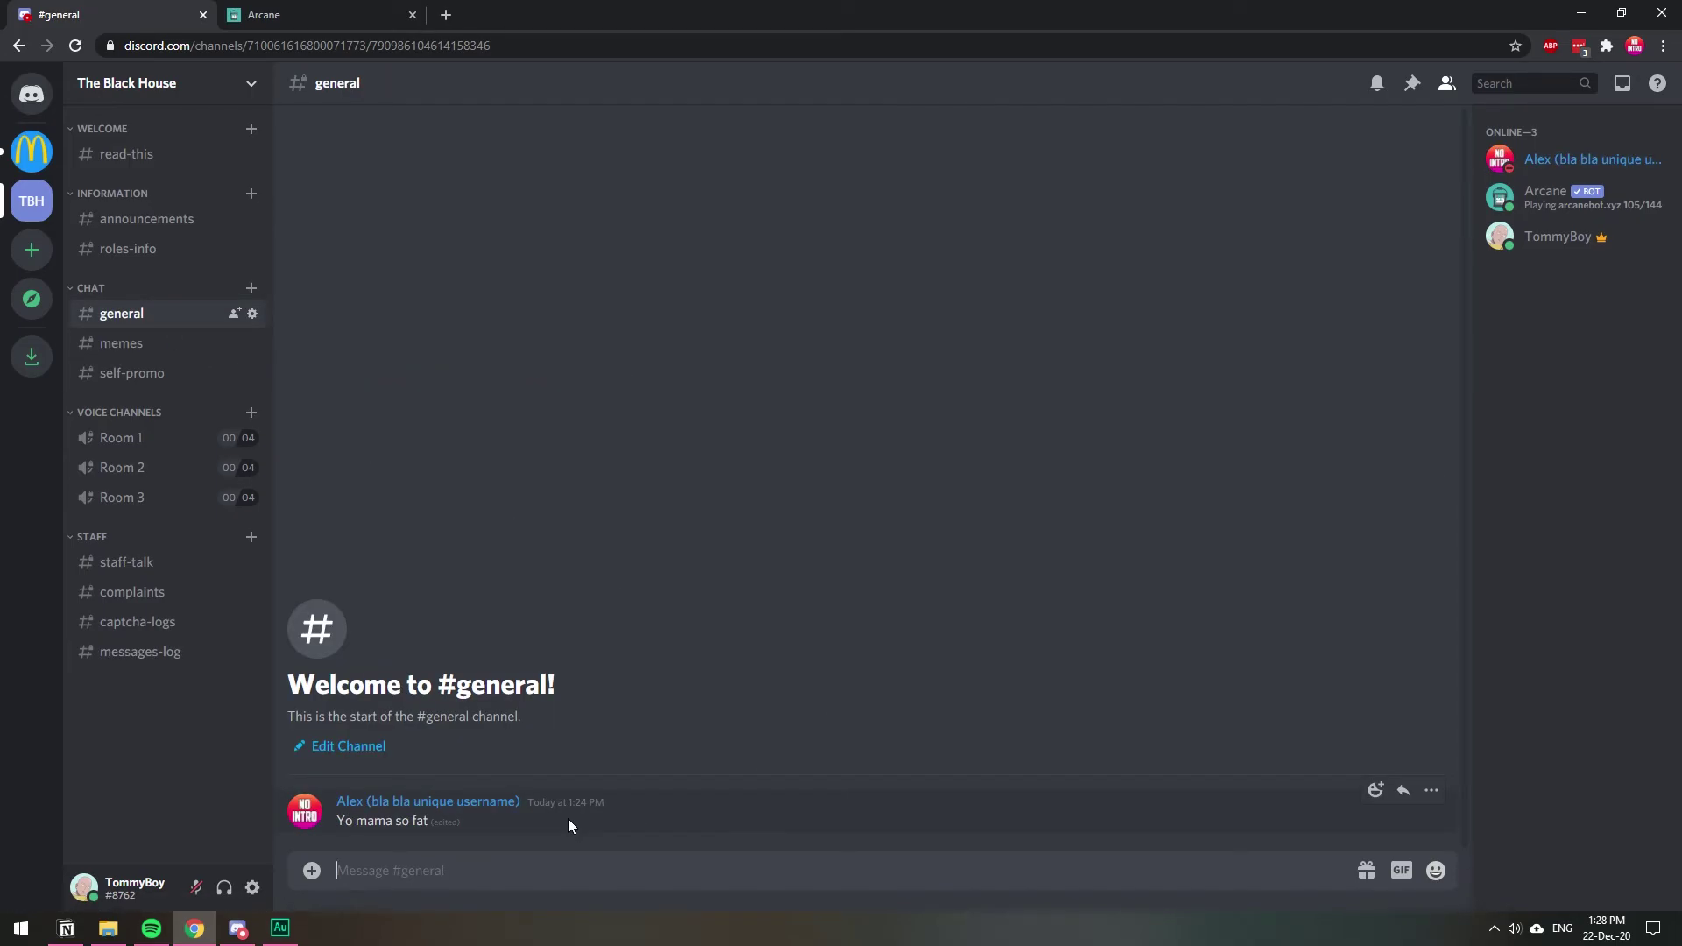
mouse_move(141, 652)
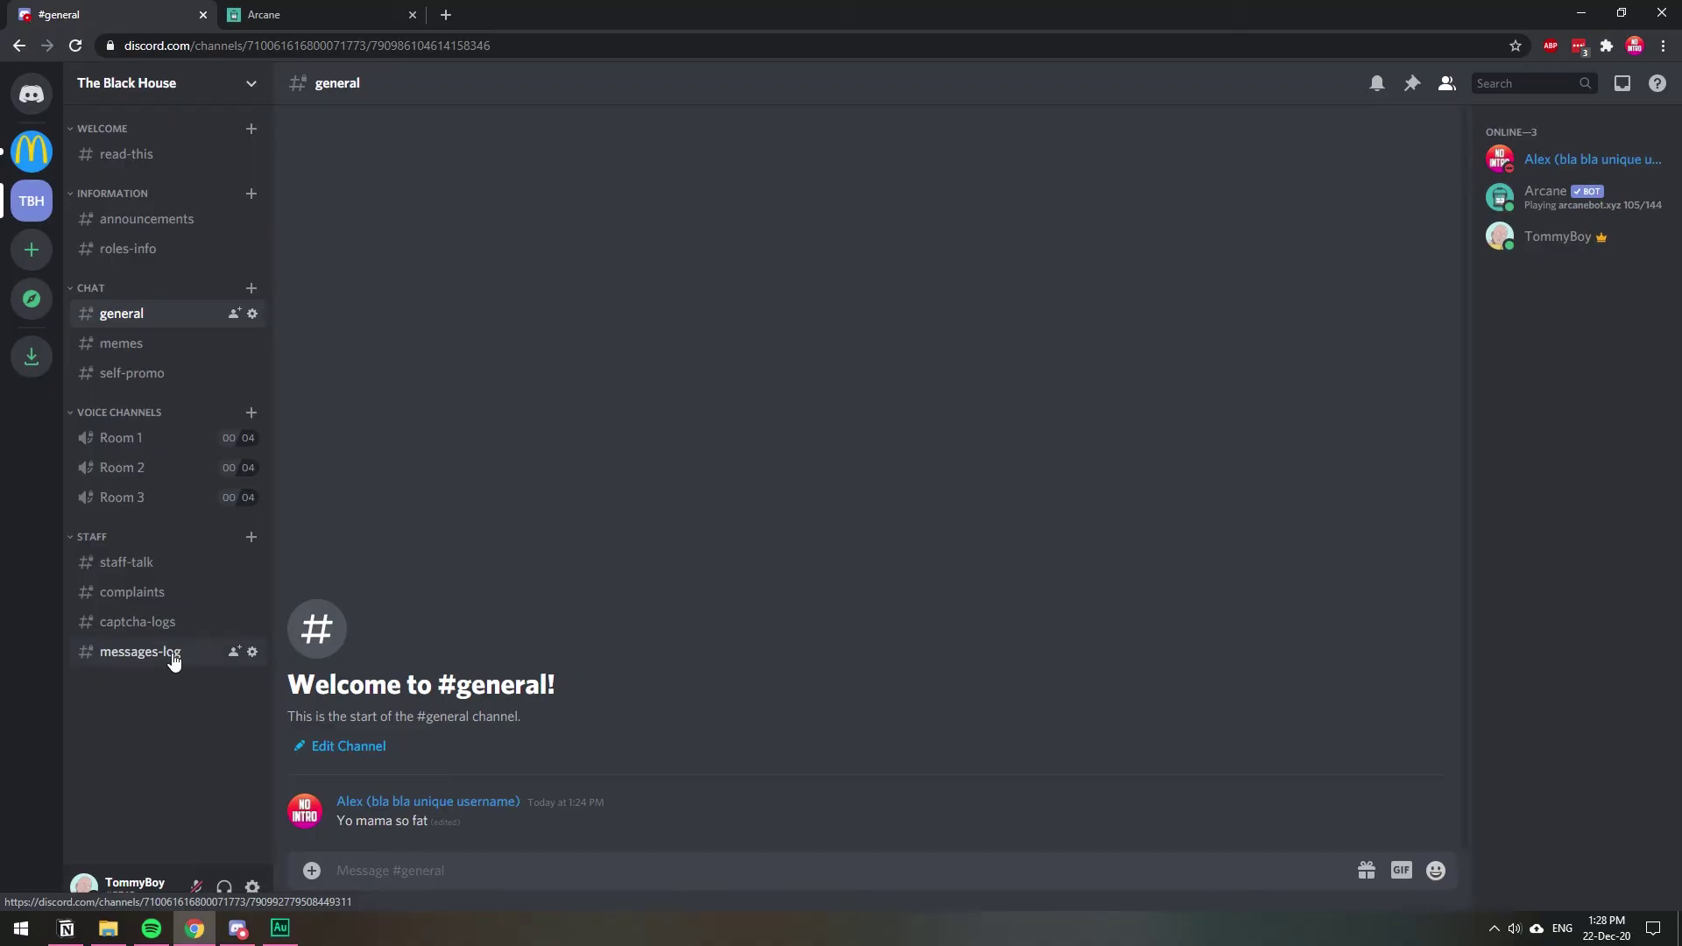
click(172, 662)
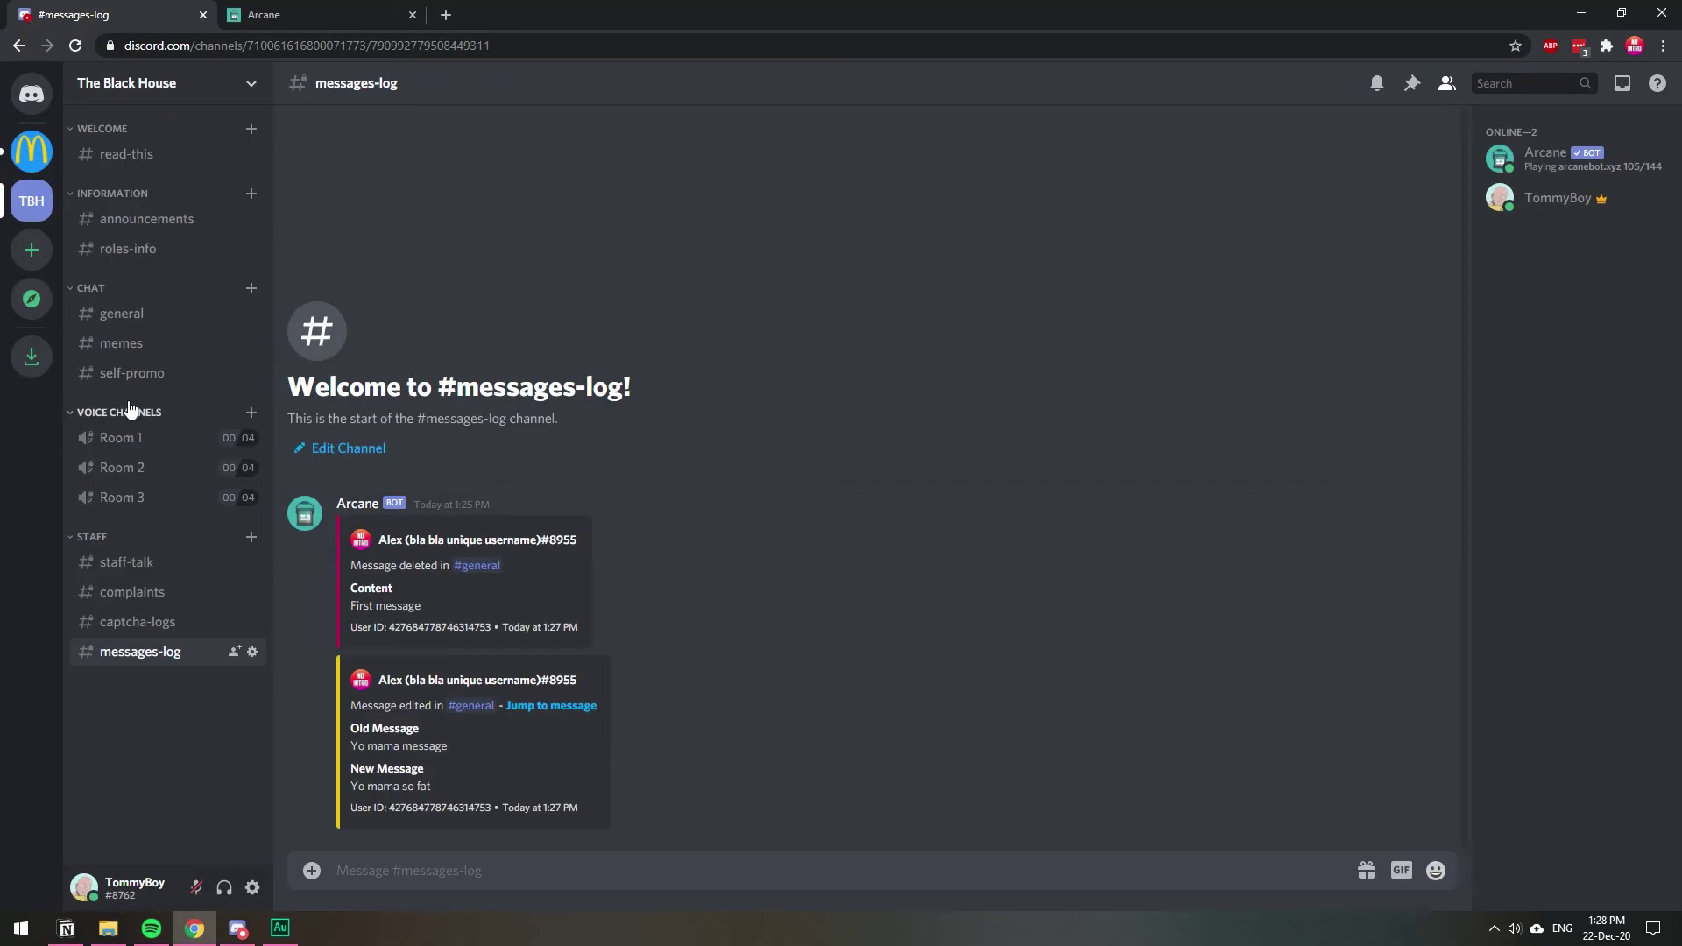